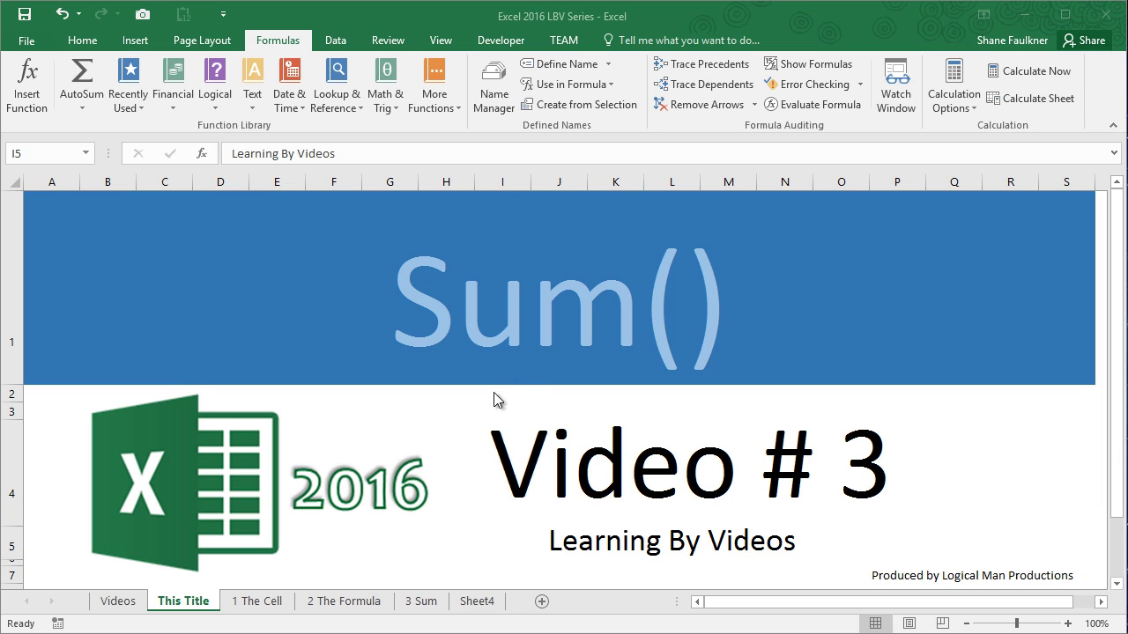
# - Review the bill names and amounts on 3 Sum, then switch to the 2 The Formula sheet
pyautogui.click(428, 601)
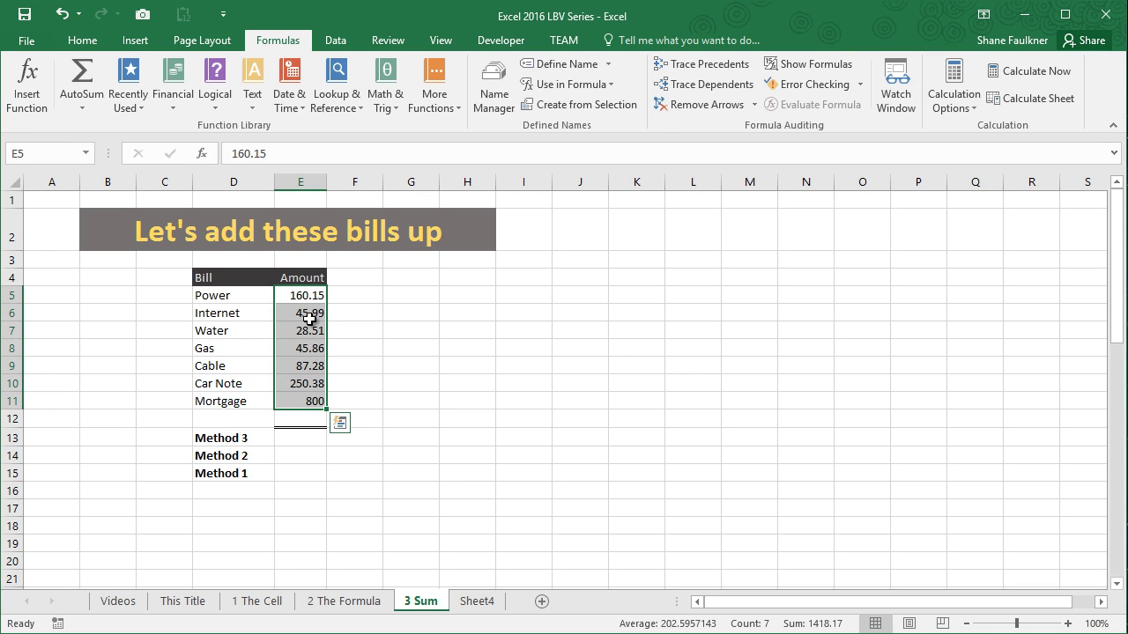
pyautogui.click(226, 310)
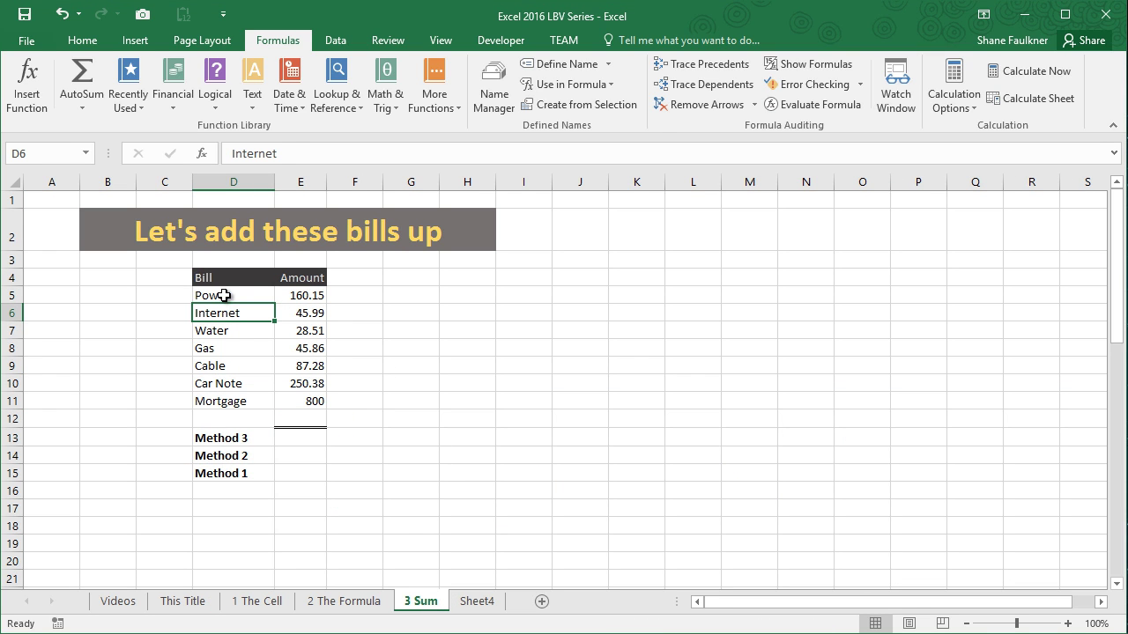
pyautogui.moveTo(224, 295); pyautogui.dragTo(227, 392)
pyautogui.moveTo(295, 296); pyautogui.dragTo(304, 404)
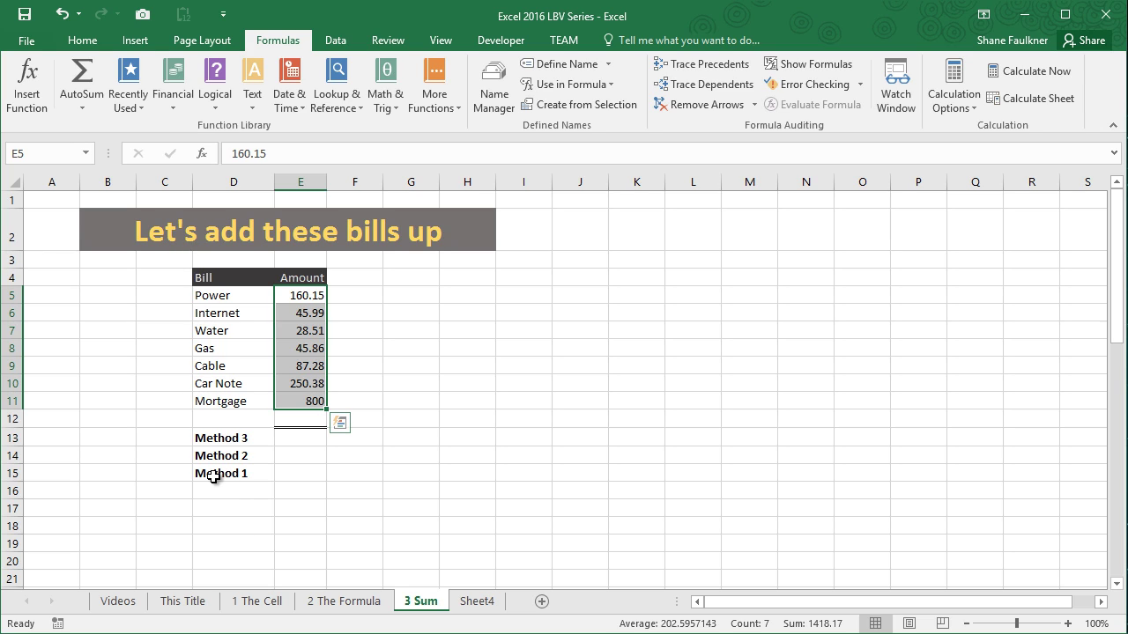
pyautogui.click(293, 477)
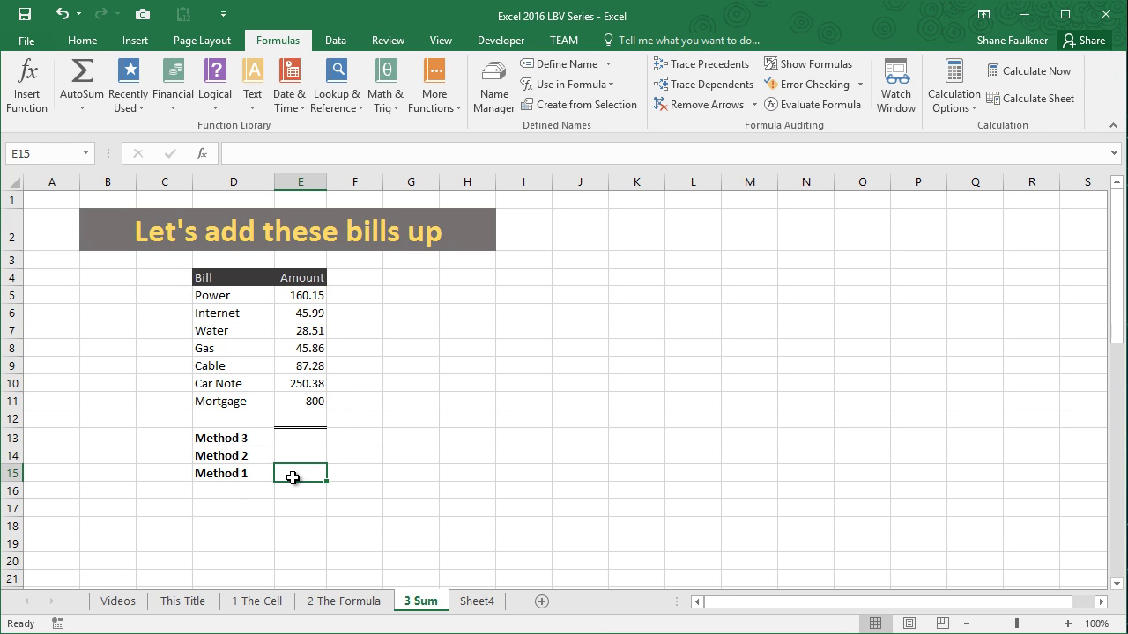
pyautogui.click(356, 599)
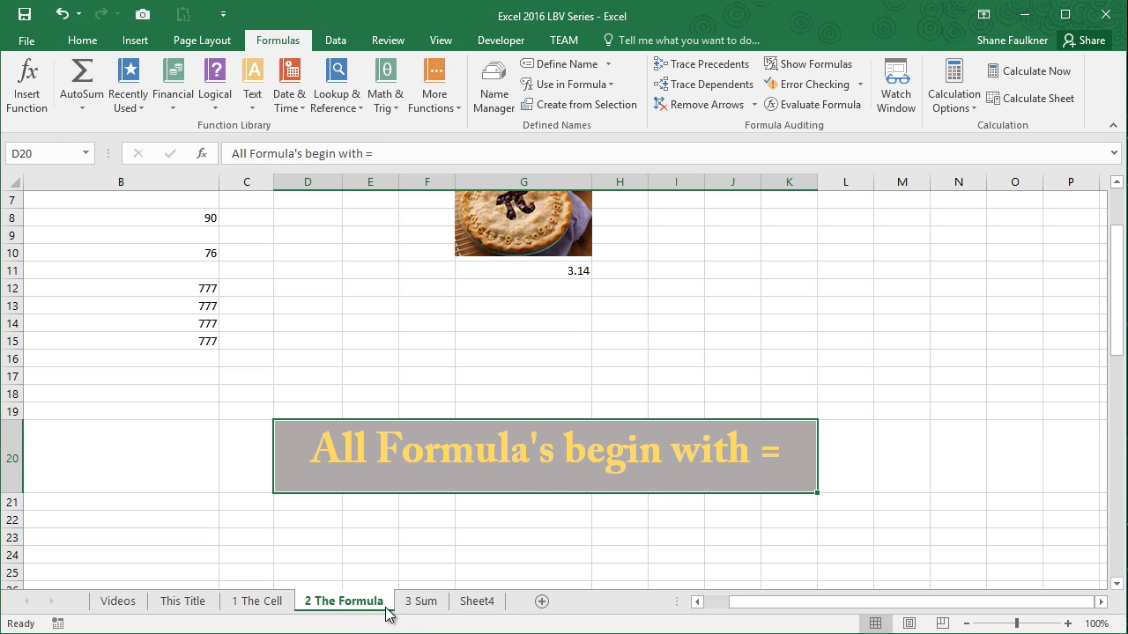
# - On 3 Sum, enter =E5+E6+E7+E8+E9+E10+E11 in E15 beside Method 1, giving 1418.17
pyautogui.click(415, 603)
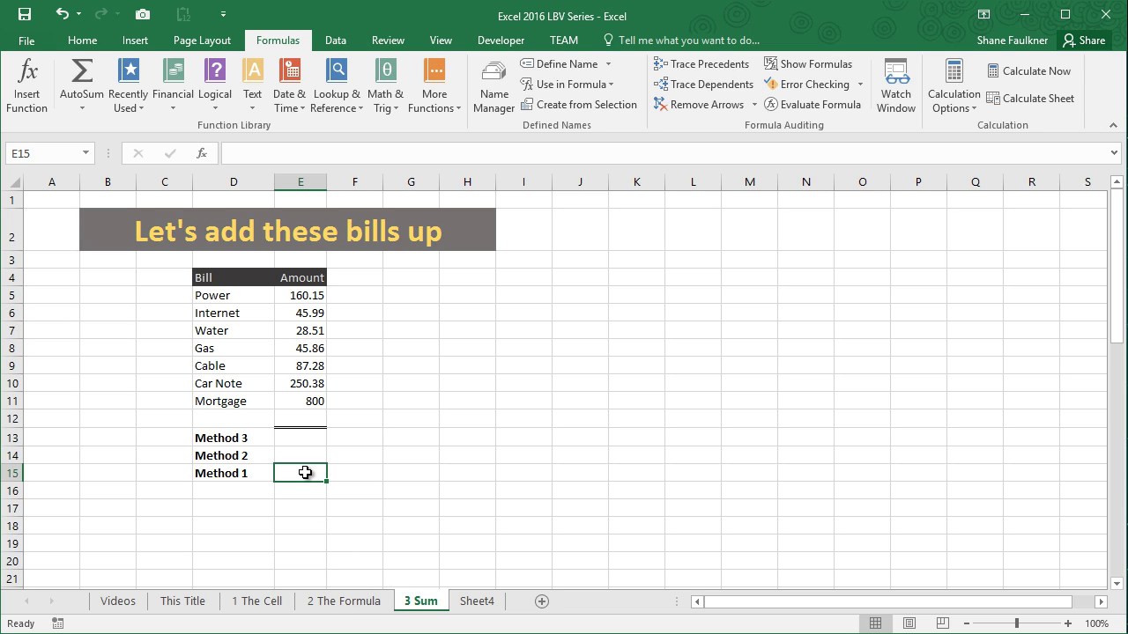
pyautogui.write('=')
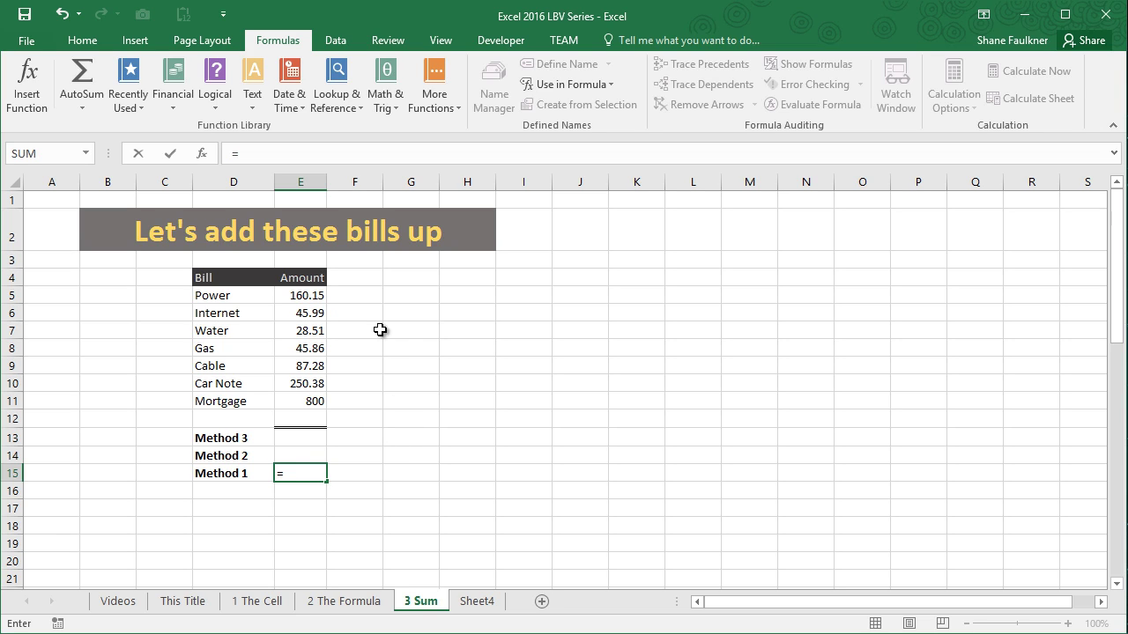
pyautogui.click(310, 295)
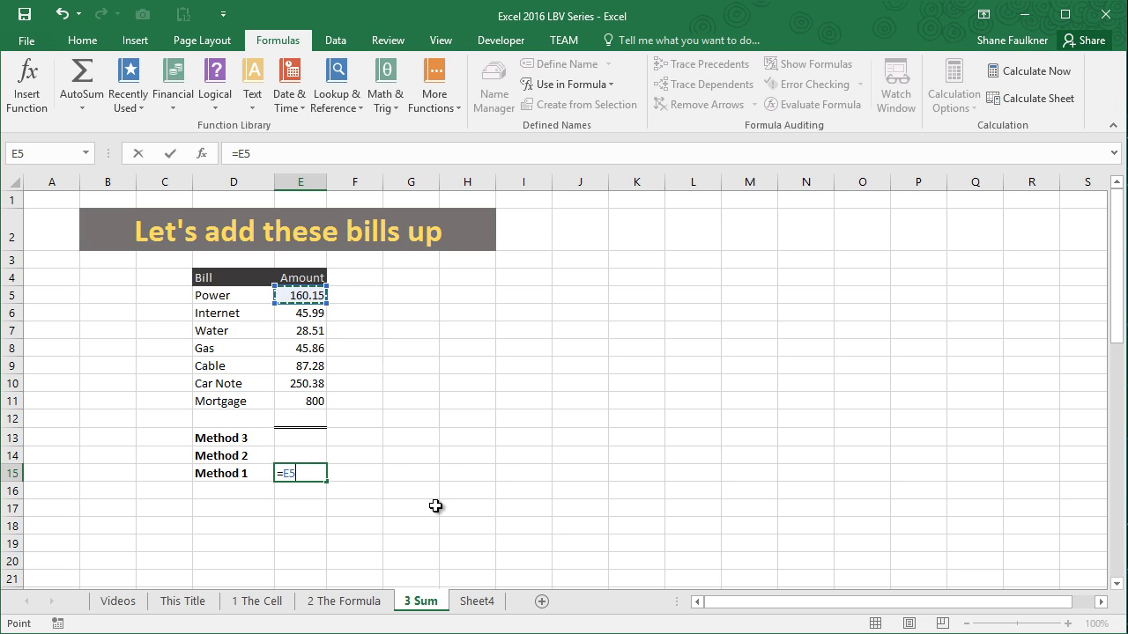
pyautogui.write('+')
pyautogui.click(310, 314)
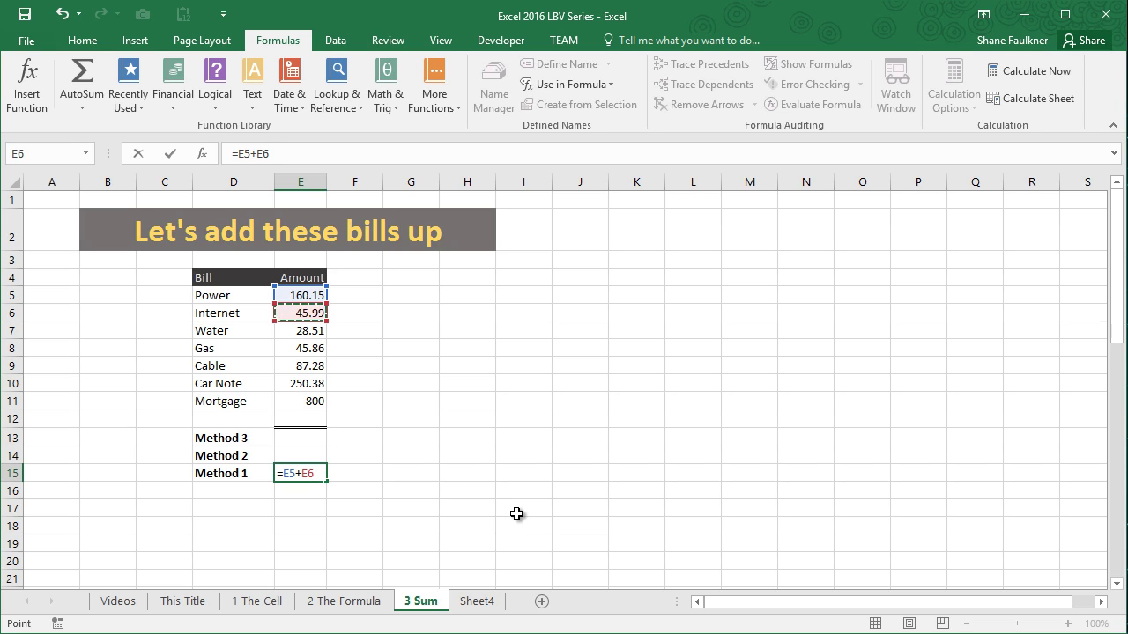
pyautogui.write('+')
pyautogui.click(312, 331)
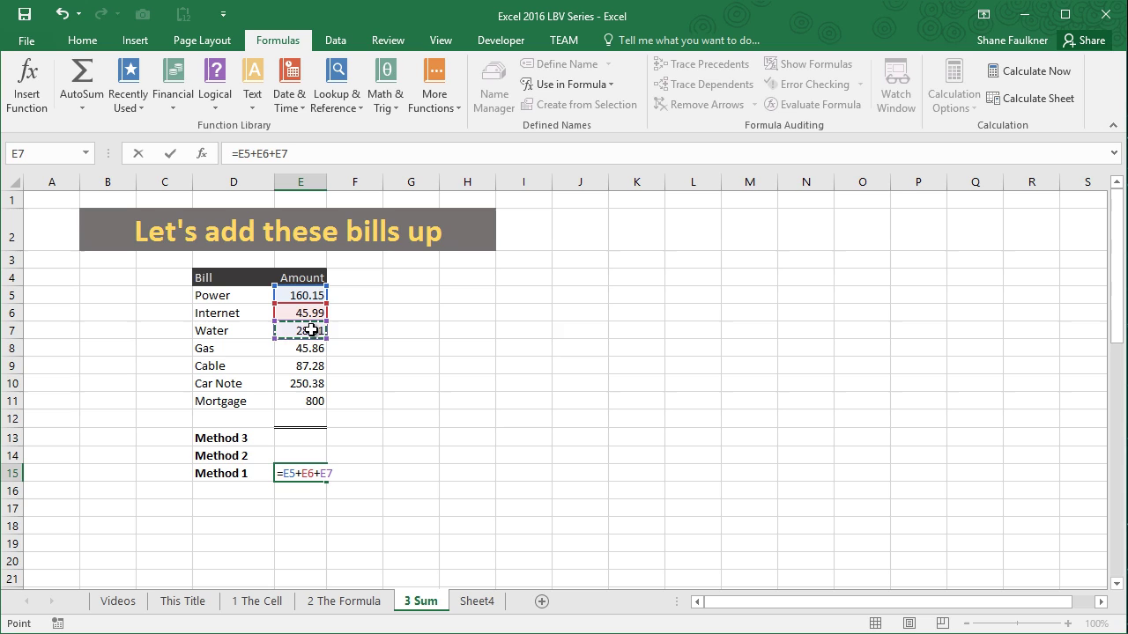
pyautogui.write('+')
pyautogui.click(311, 348)
pyautogui.write('+')
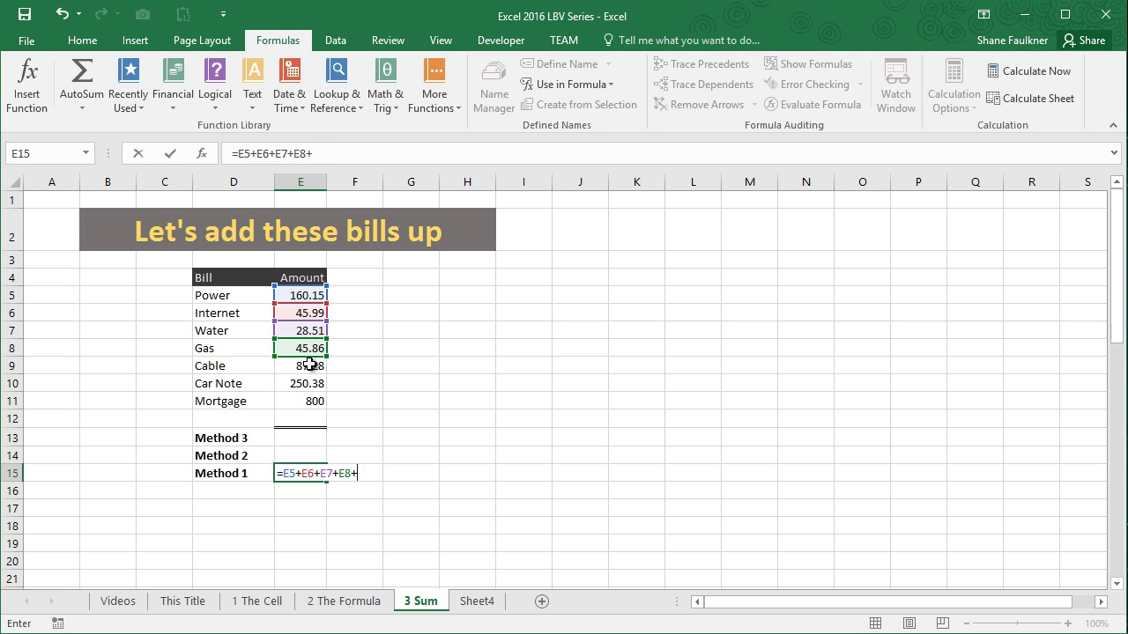
pyautogui.click(310, 366)
pyautogui.write('+')
pyautogui.click(304, 381)
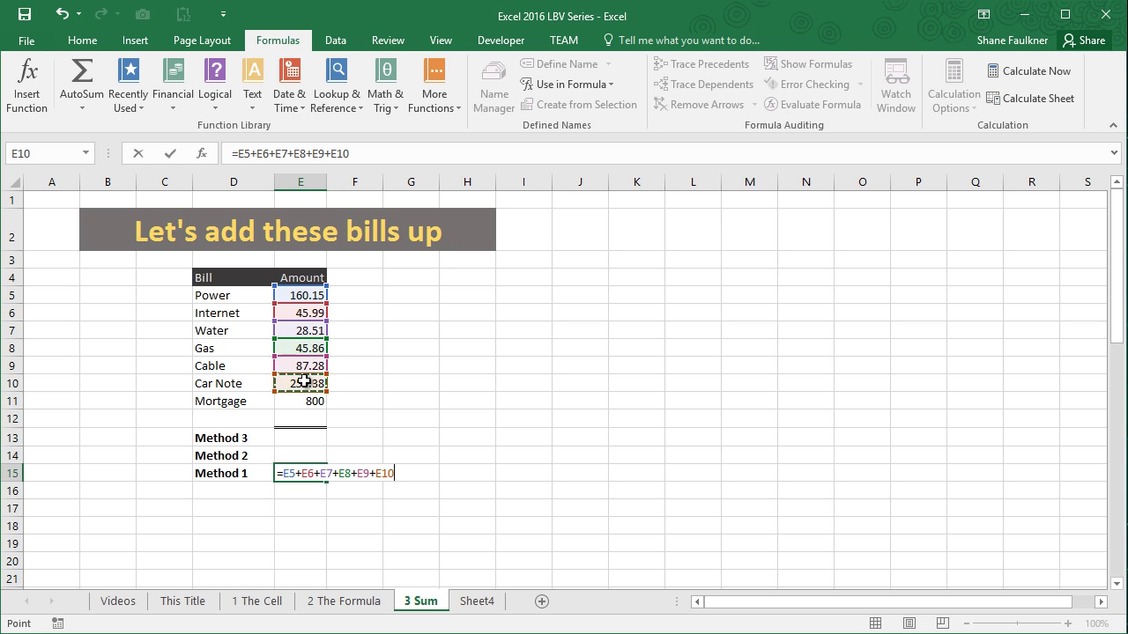
pyautogui.write('+')
pyautogui.click(304, 401)
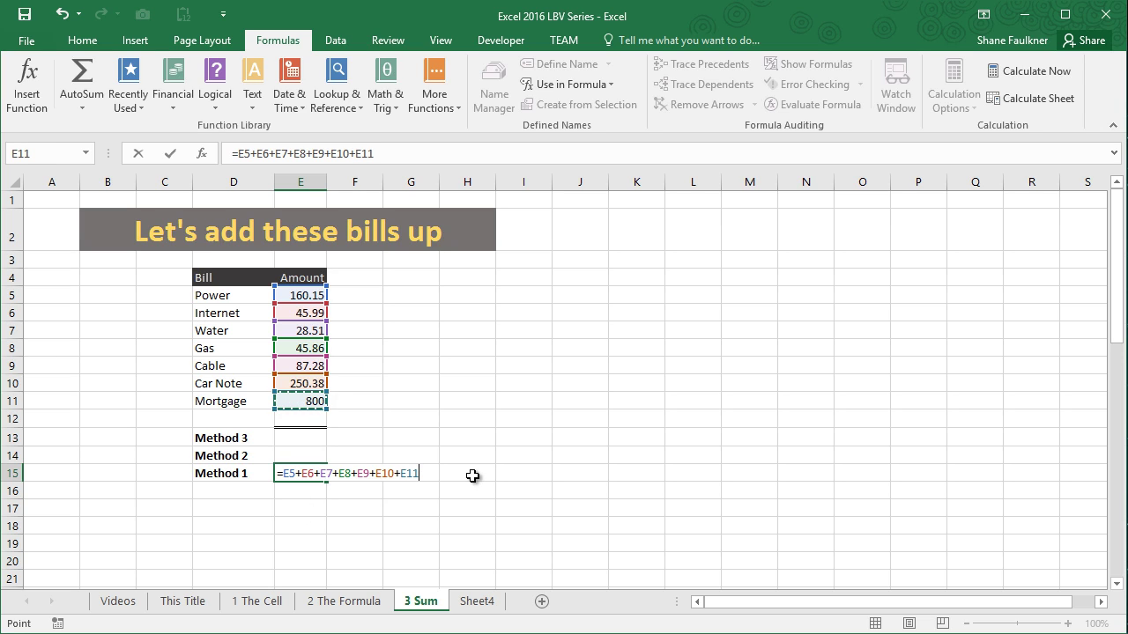
pyautogui.press('Return')
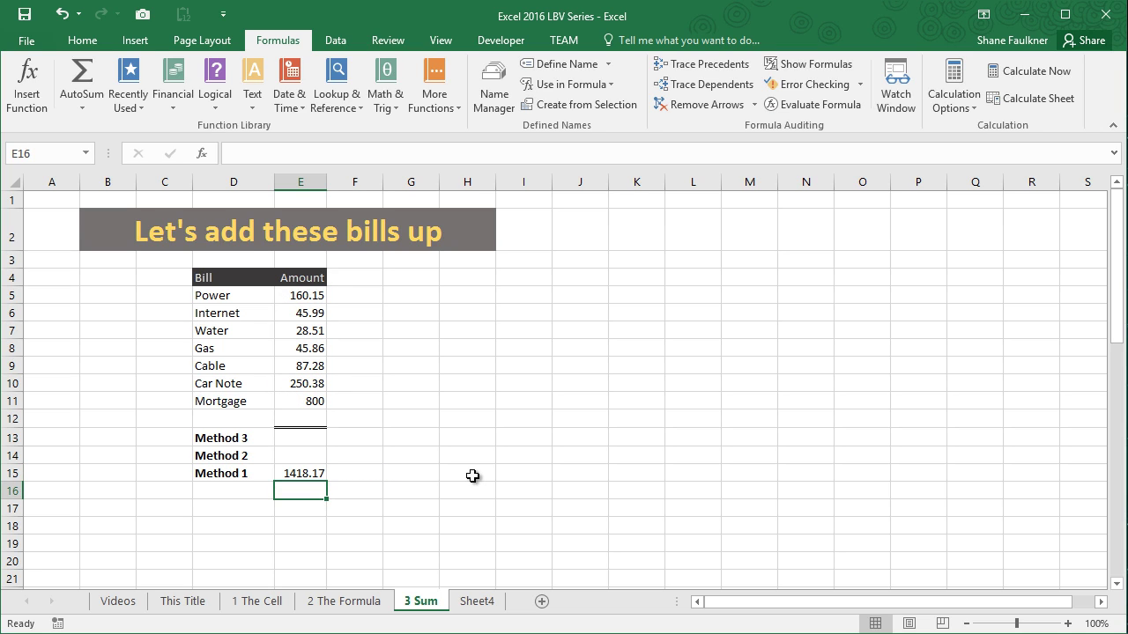
pyautogui.press('Up')
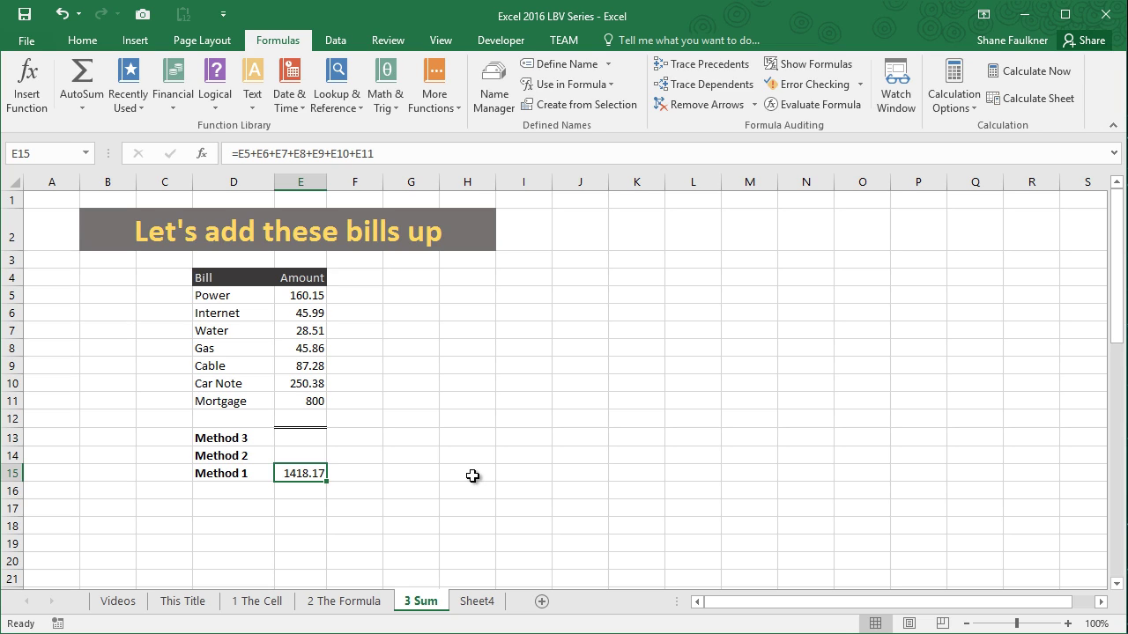
pyautogui.press('F2')
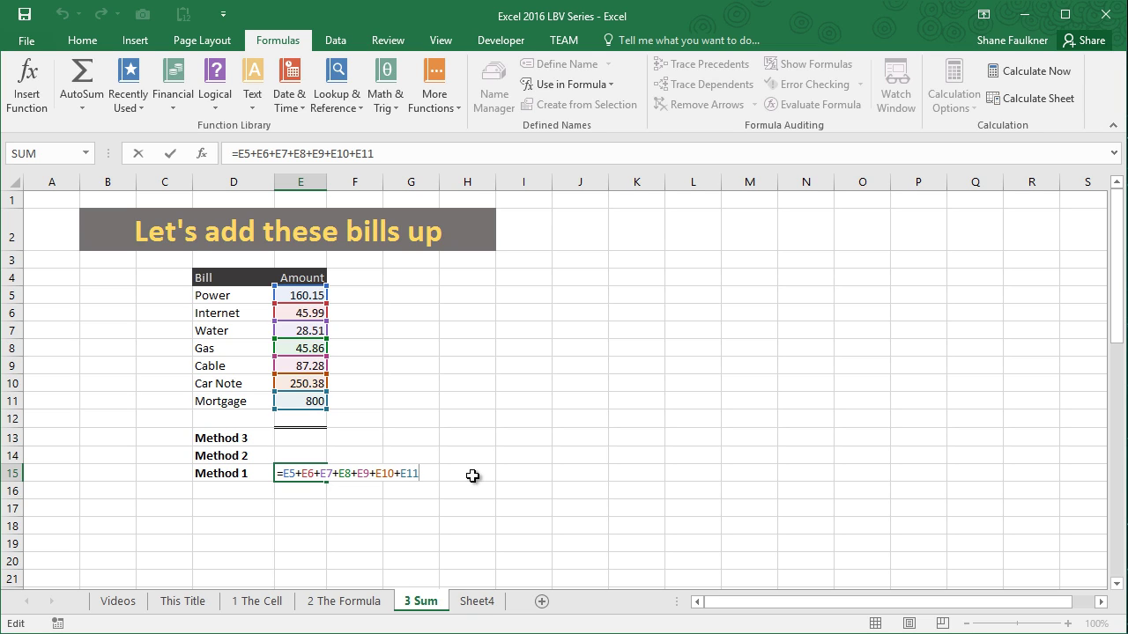
pyautogui.press('Return')
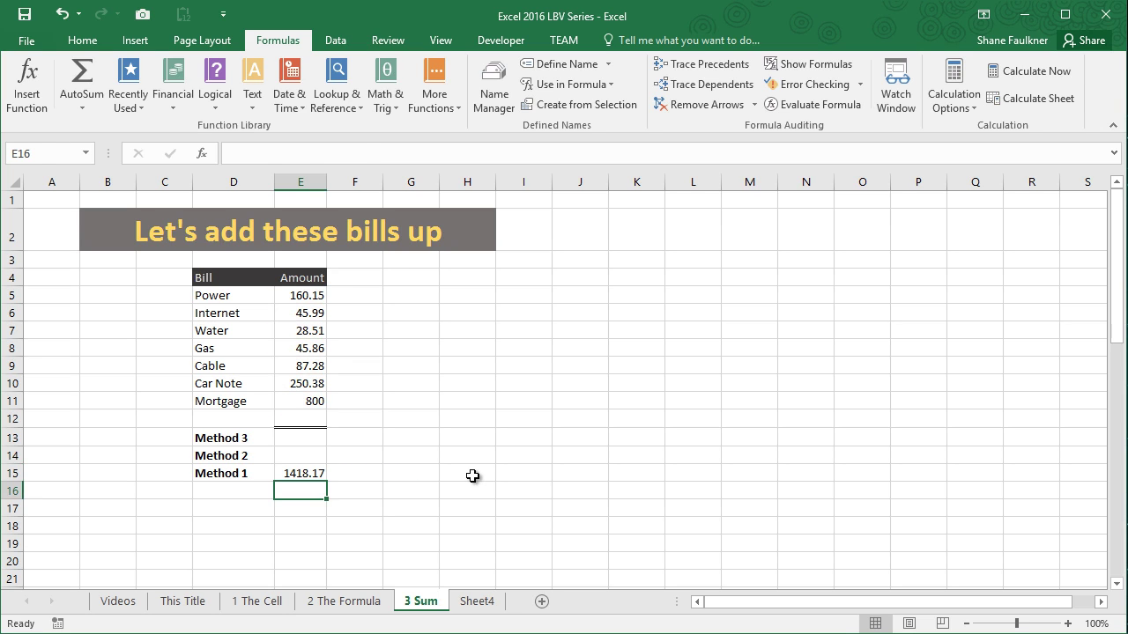
pyautogui.press('Up')
pyautogui.press('Up')
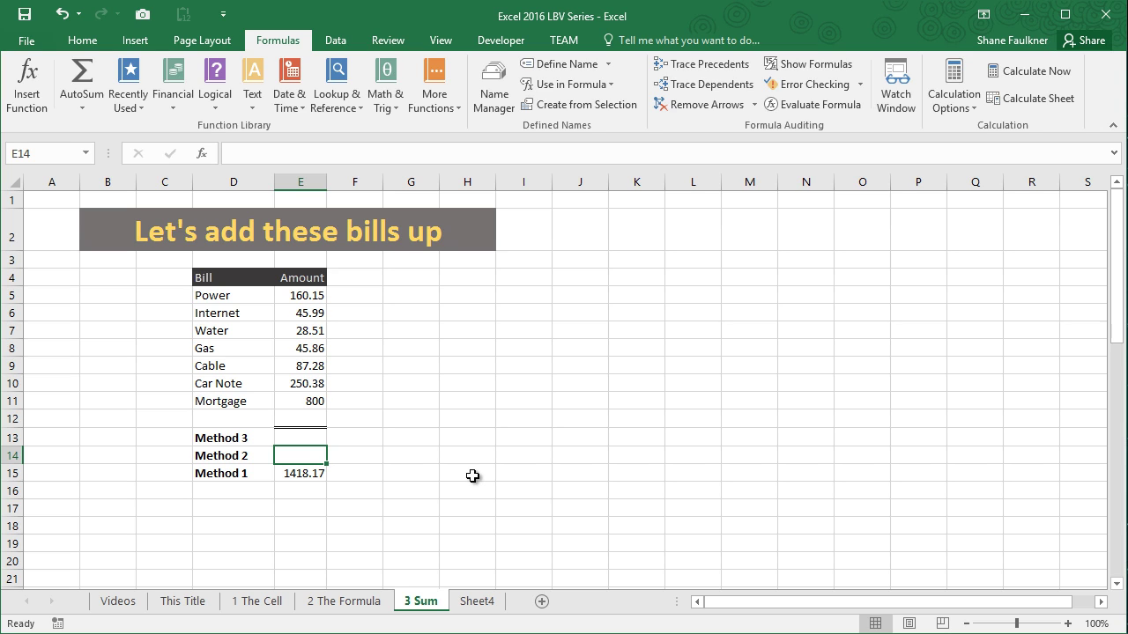
# - Enter =SUM(E5:E11) in E14 for Method 2, returning 1418.17, and compare it with E15
pyautogui.write('=s')
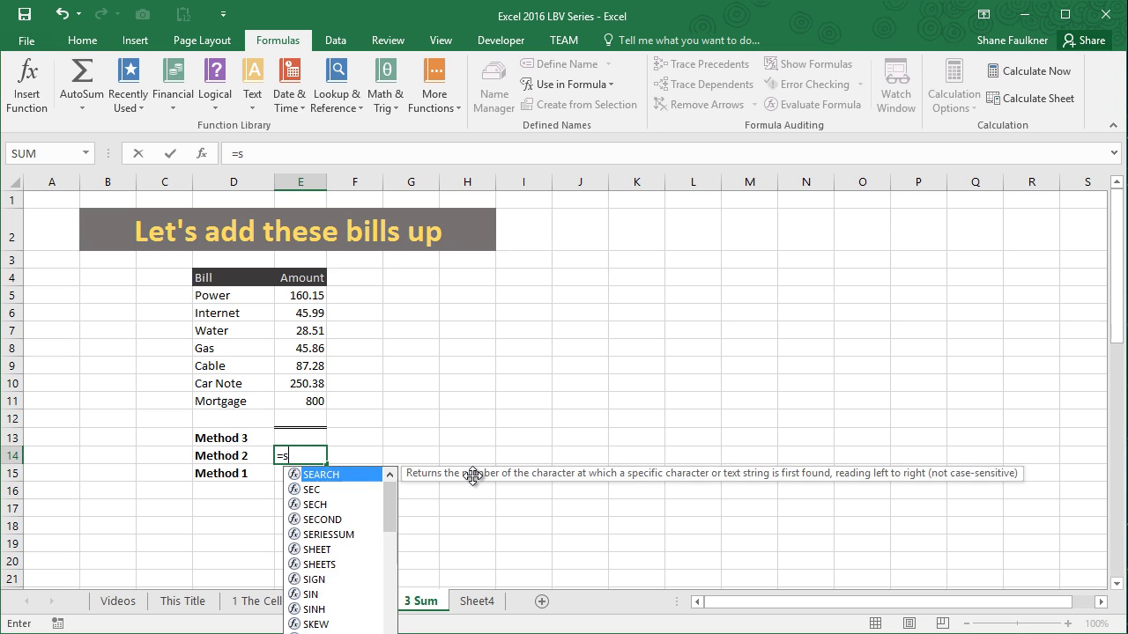
pyautogui.write('um(')
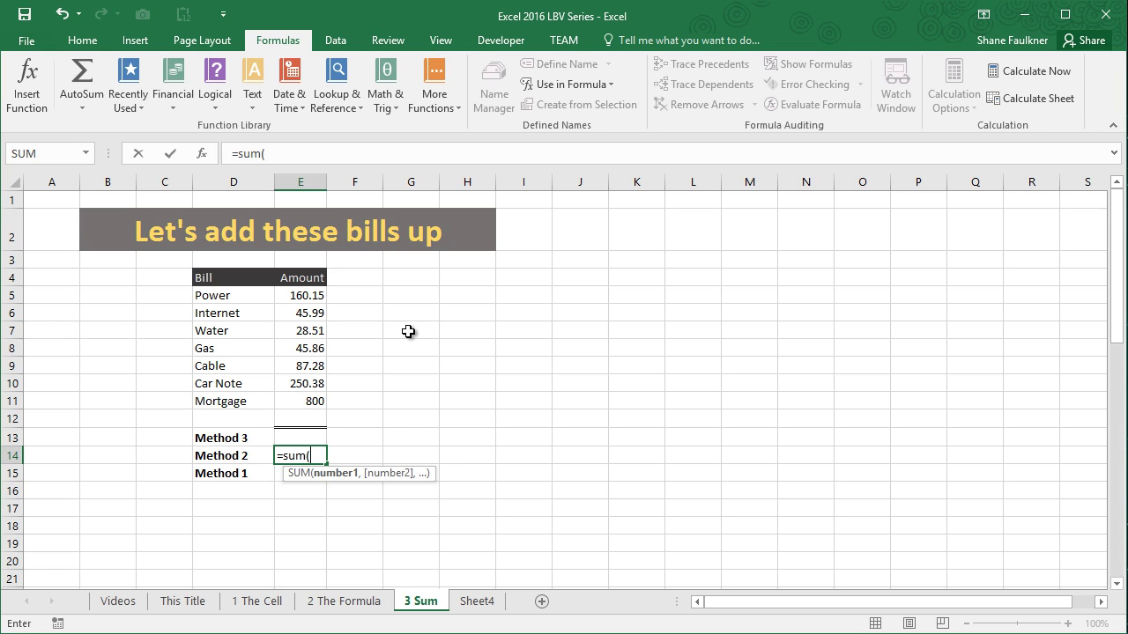
pyautogui.click(309, 296)
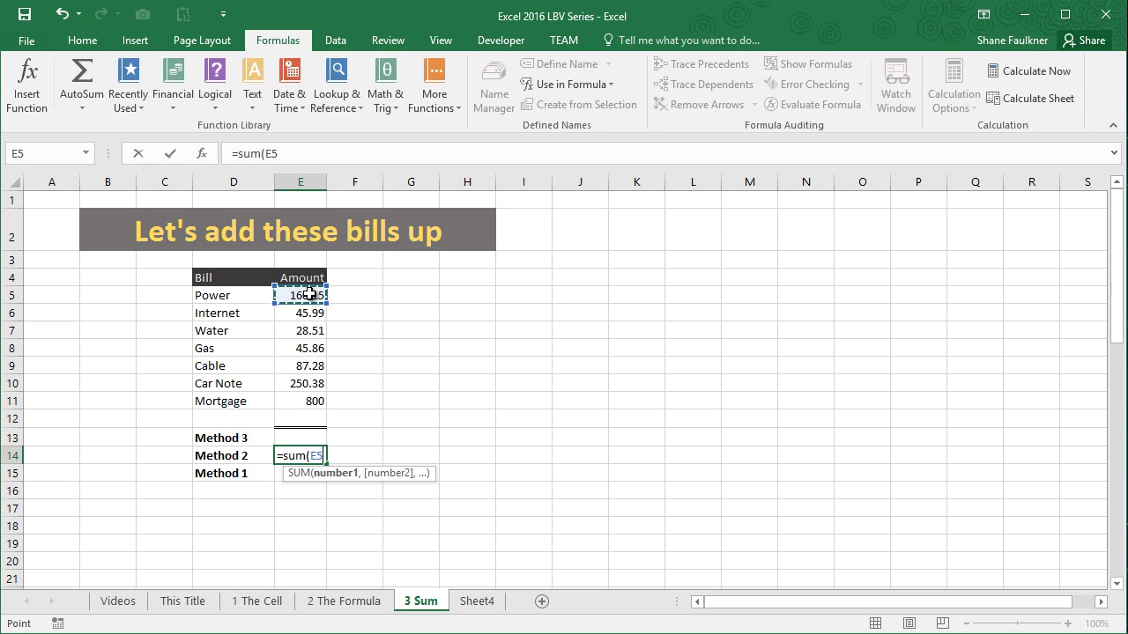
pyautogui.moveTo(309, 295); pyautogui.dragTo(304, 401)
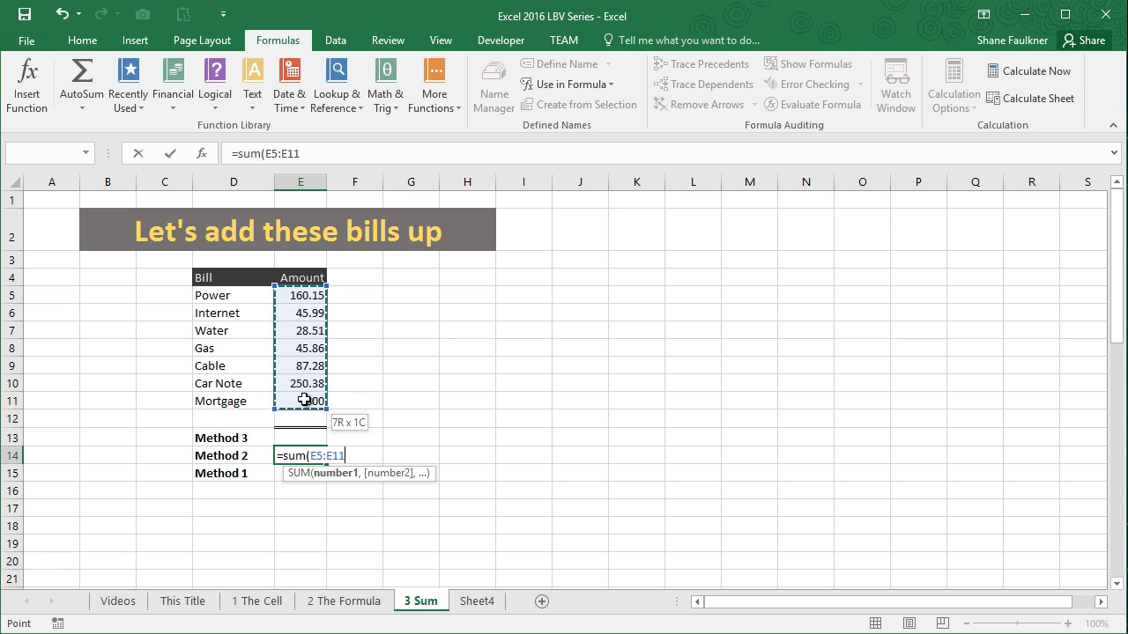
pyautogui.moveTo(304, 400); pyautogui.dragTo(305, 400)
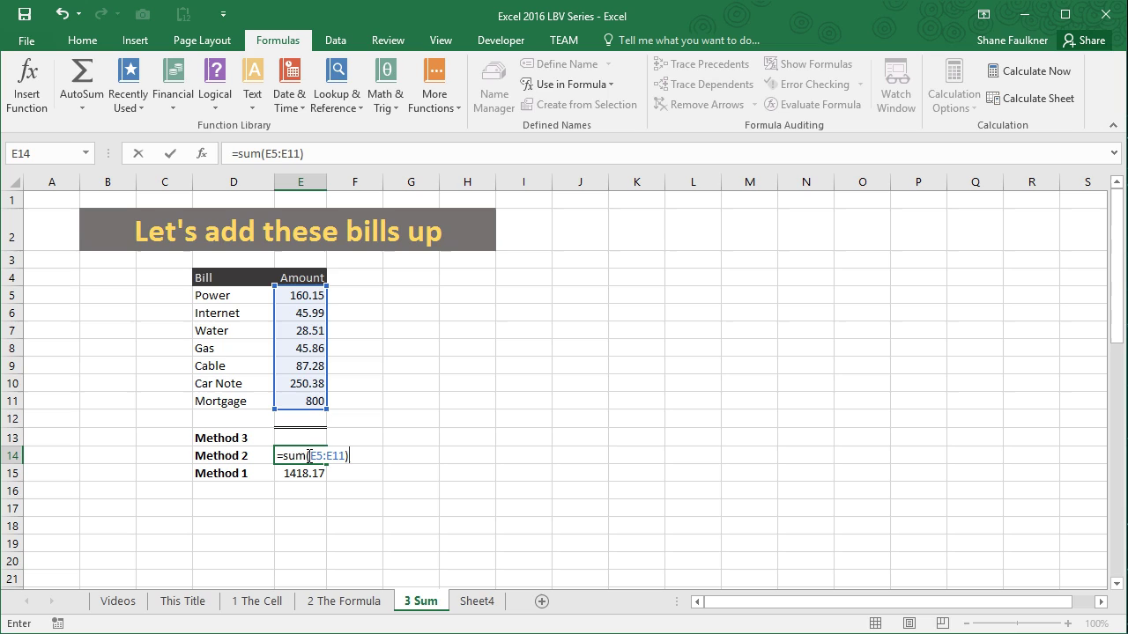
pyautogui.moveTo(309, 455); pyautogui.dragTo(349, 459)
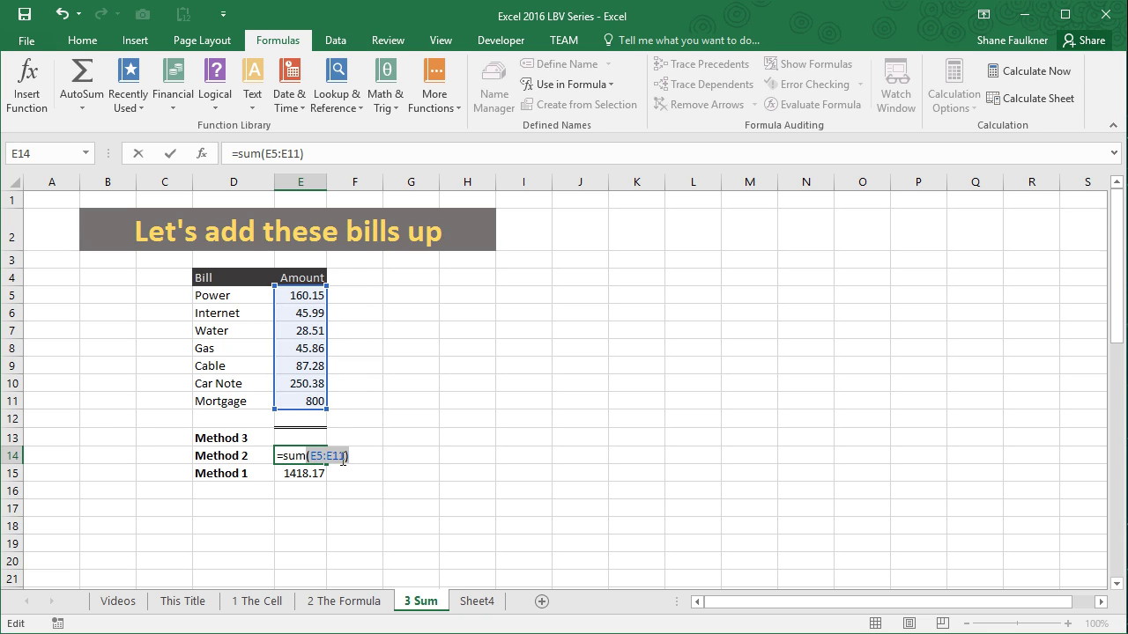
pyautogui.press('Right')
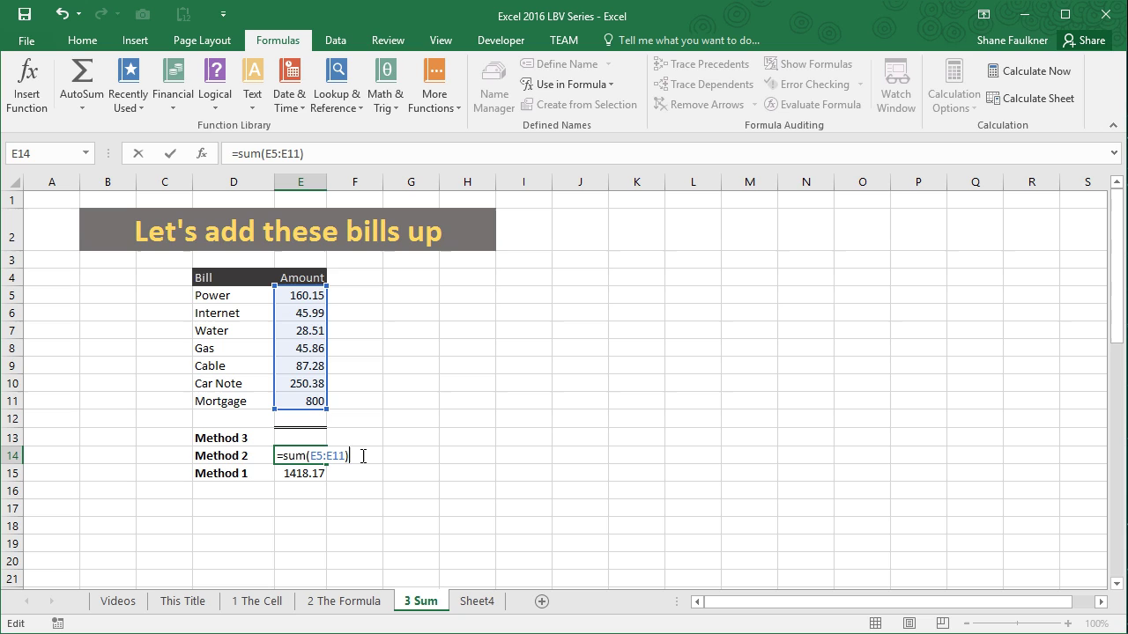
pyautogui.press('Return')
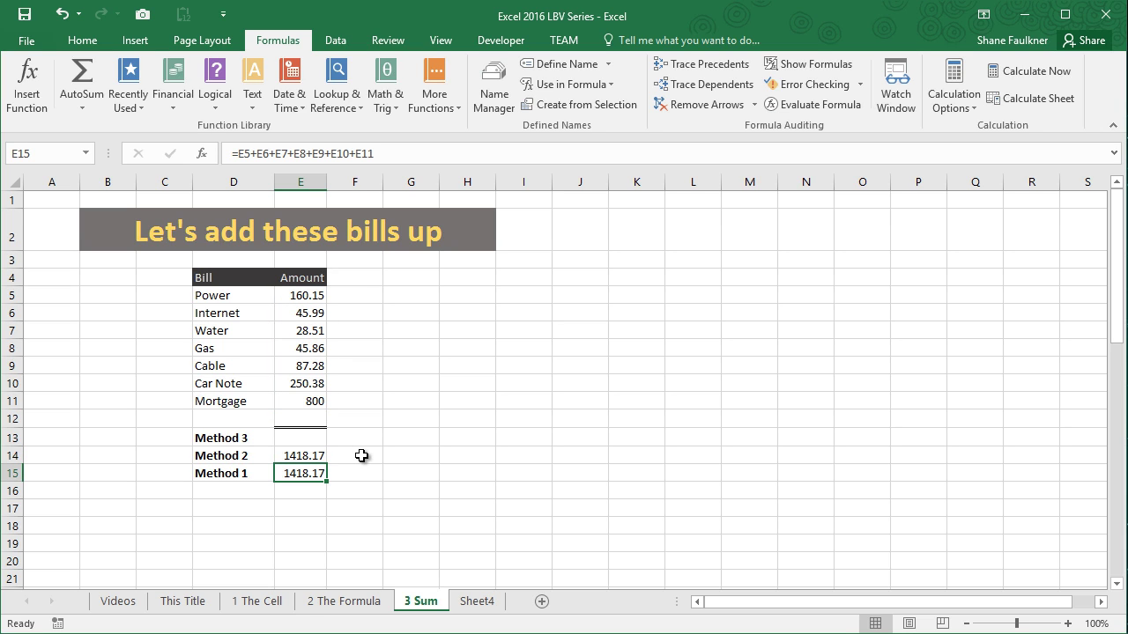
pyautogui.click(309, 456)
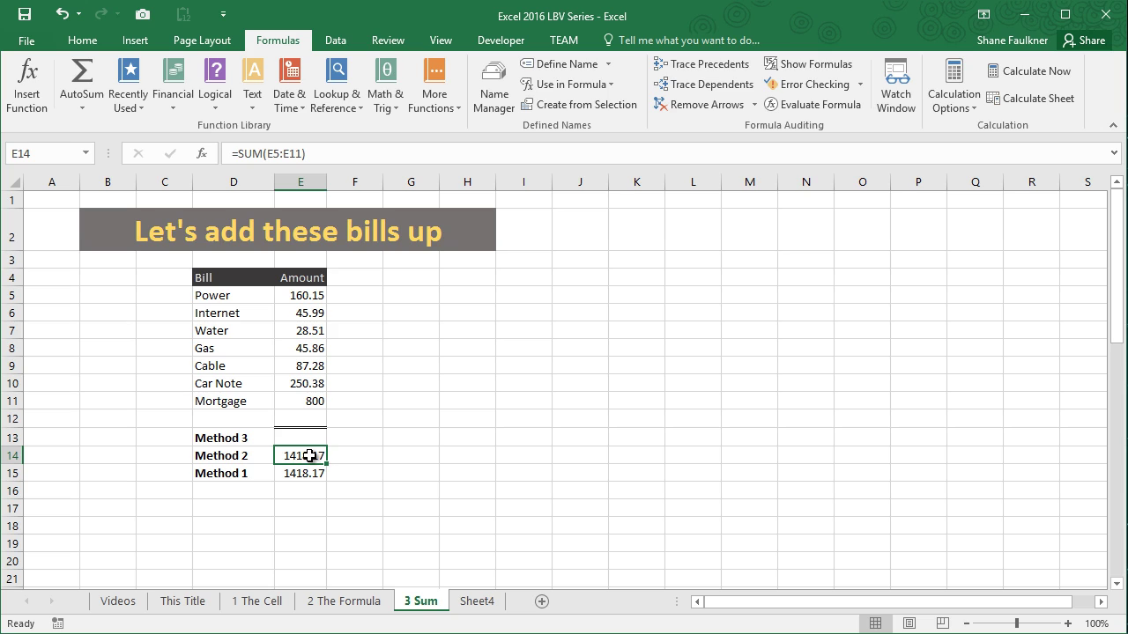
pyautogui.click(312, 474)
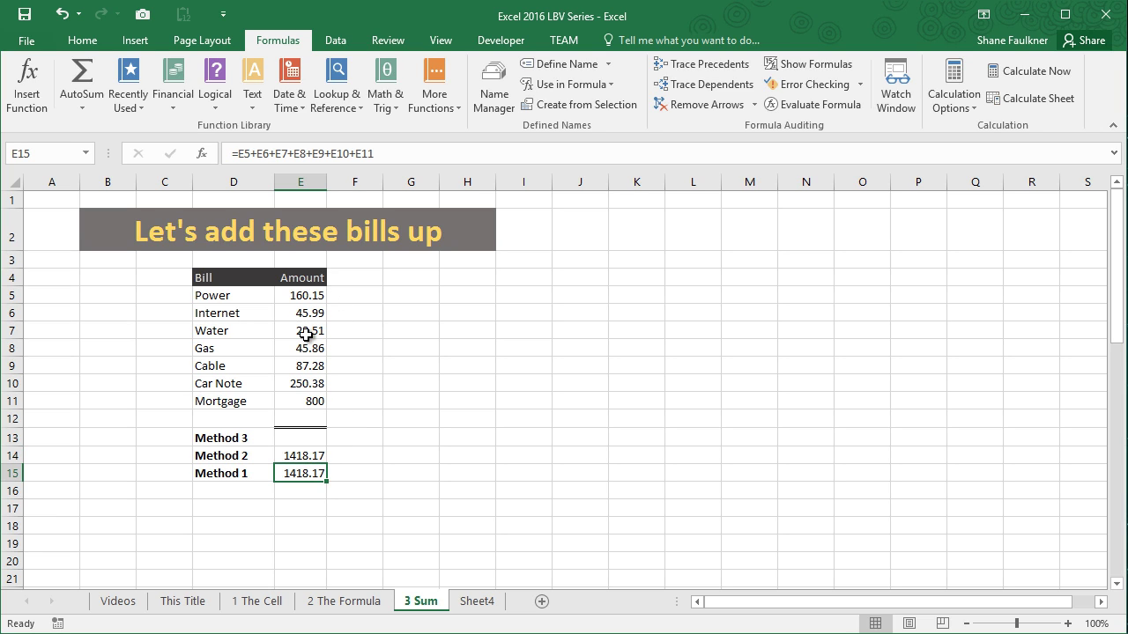
# - Select the bill amounts from E5 down to the empty Method 3 total cell for summing
pyautogui.click(316, 457)
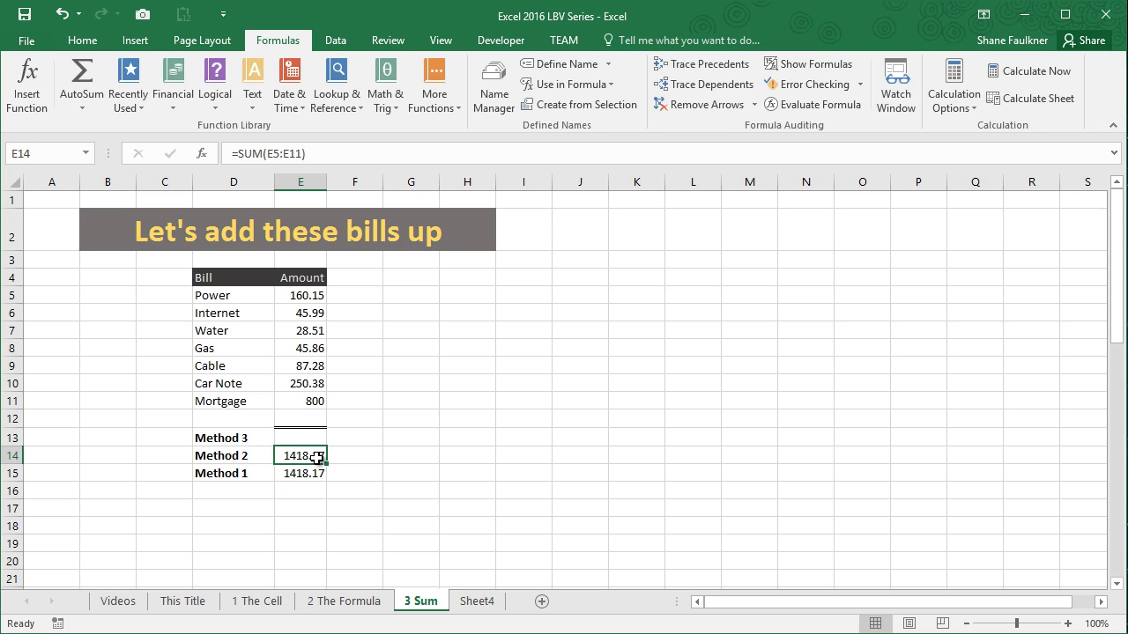
pyautogui.click(314, 439)
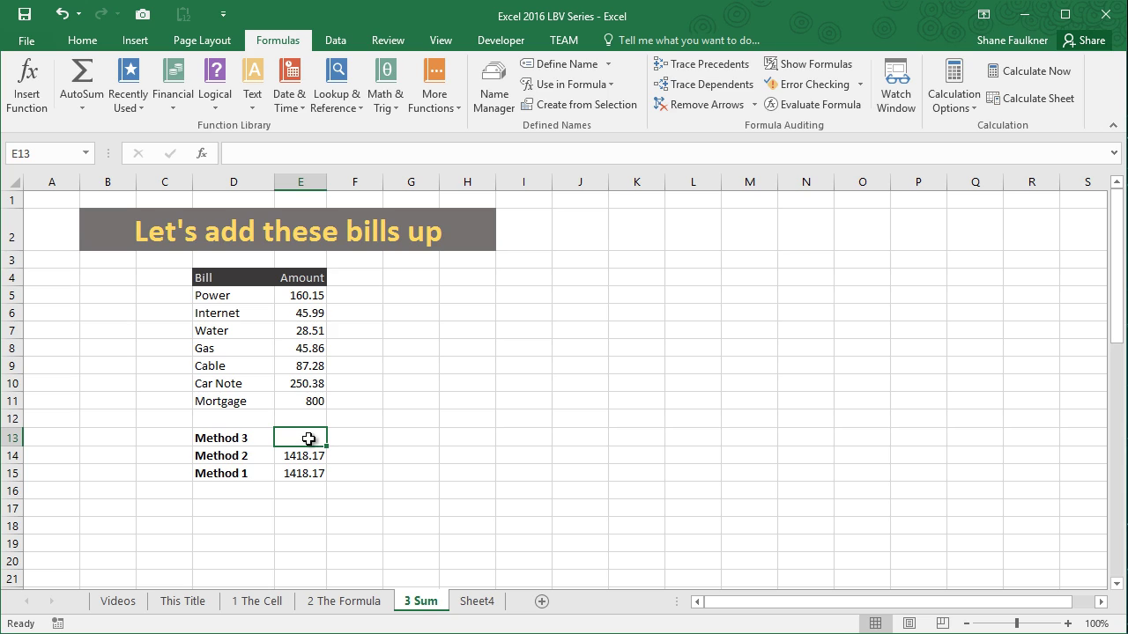
pyautogui.moveTo(307, 433); pyautogui.dragTo(307, 298)
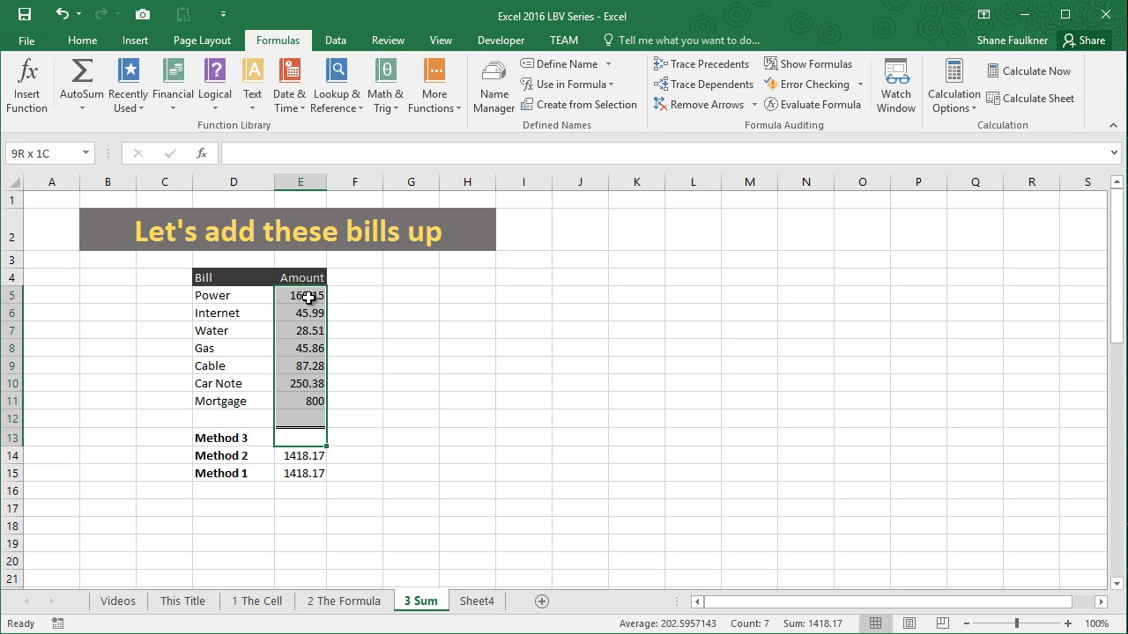
pyautogui.moveTo(307, 298); pyautogui.dragTo(308, 298)
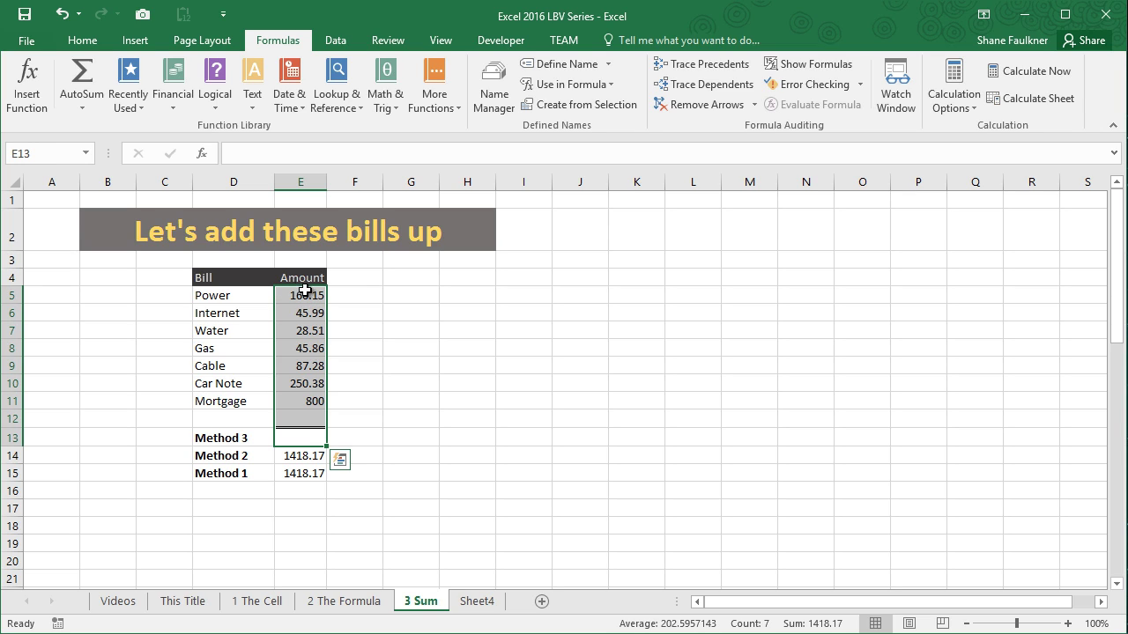
pyautogui.click(87, 65)
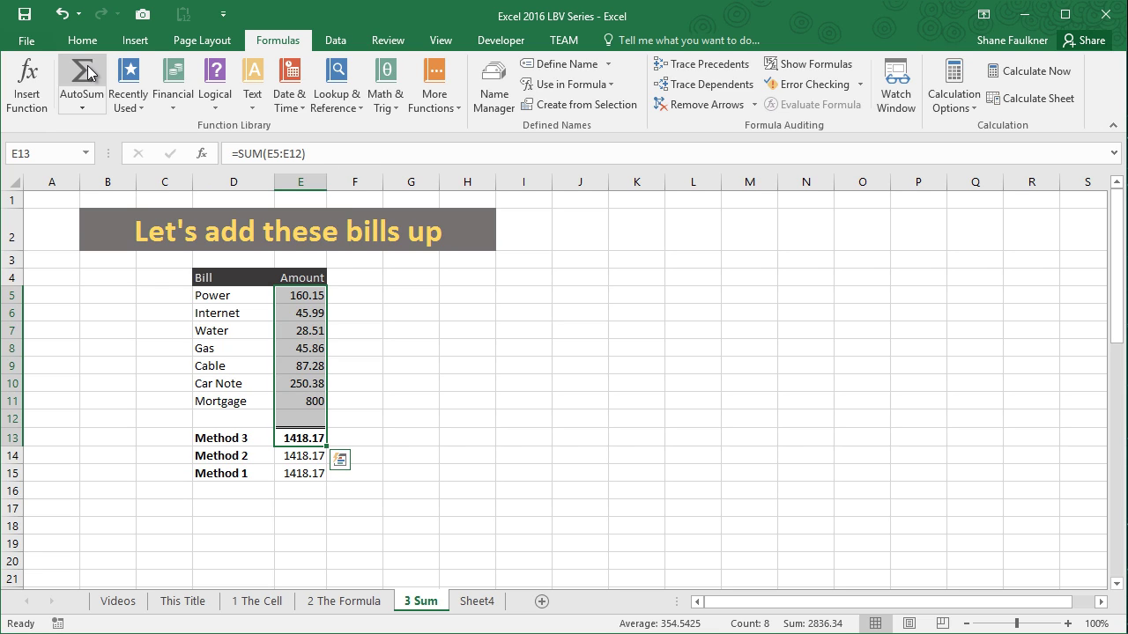
pyautogui.click(303, 441)
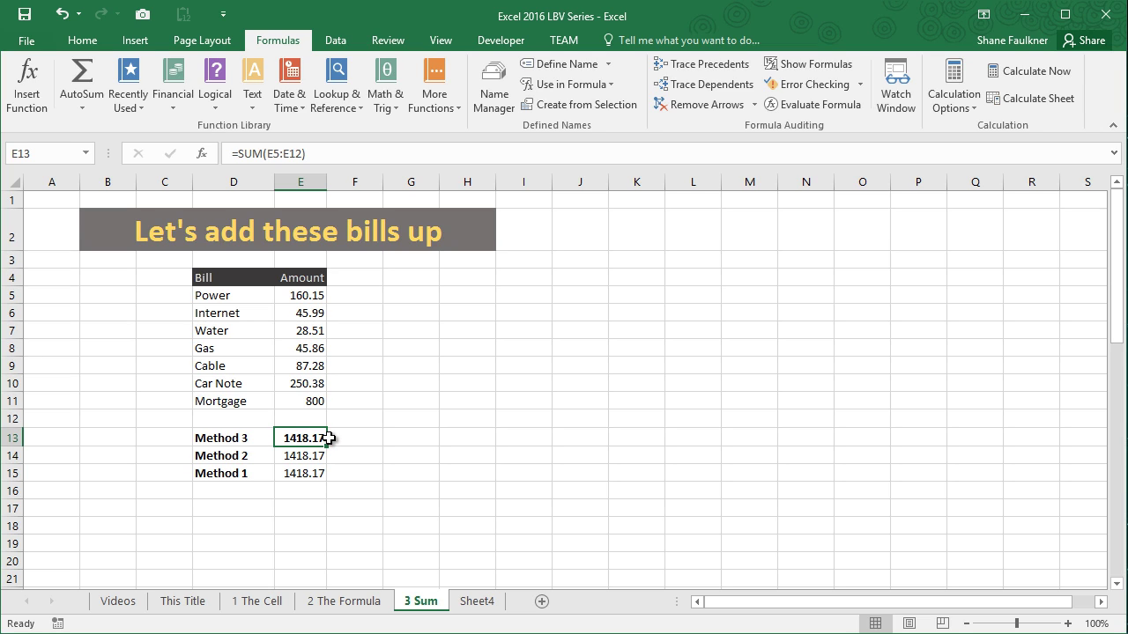
pyautogui.press('F2')
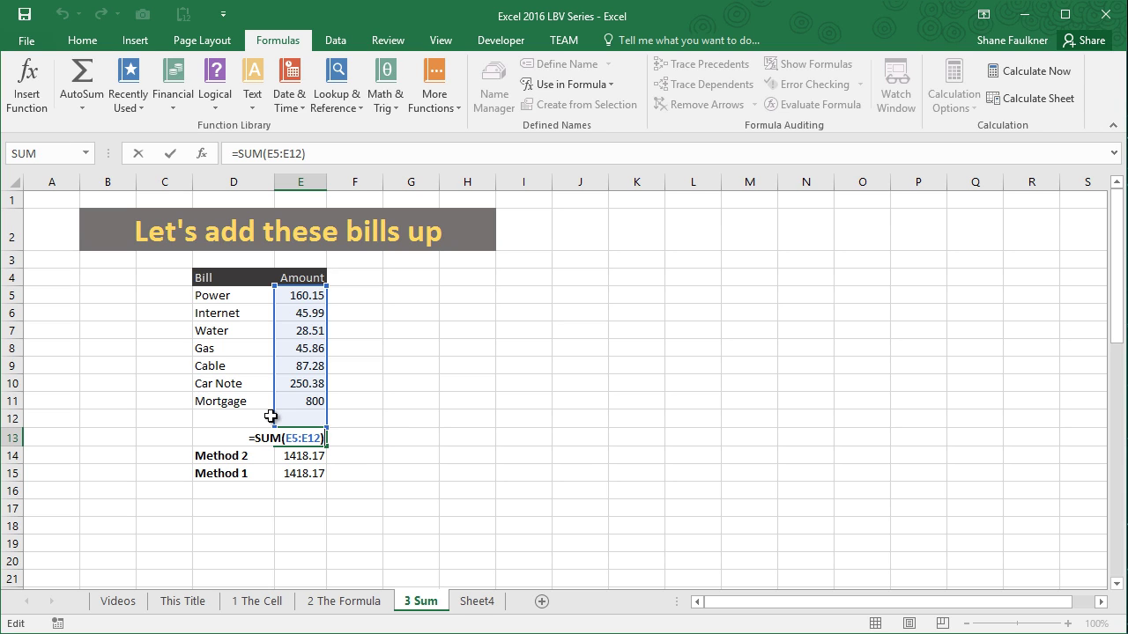
pyautogui.press('Return')
pyautogui.press('Up')
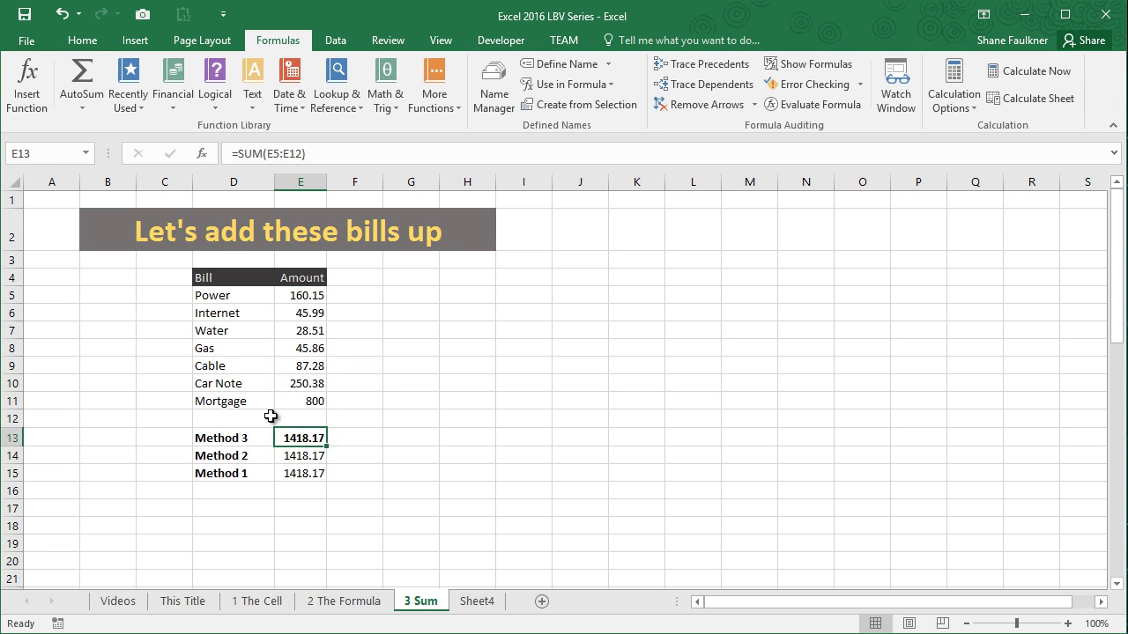
# - Enter Cell Phone in D12 and 95 in E12, raising Method 3 to 1513.17
pyautogui.press('Up')
pyautogui.press('Left')
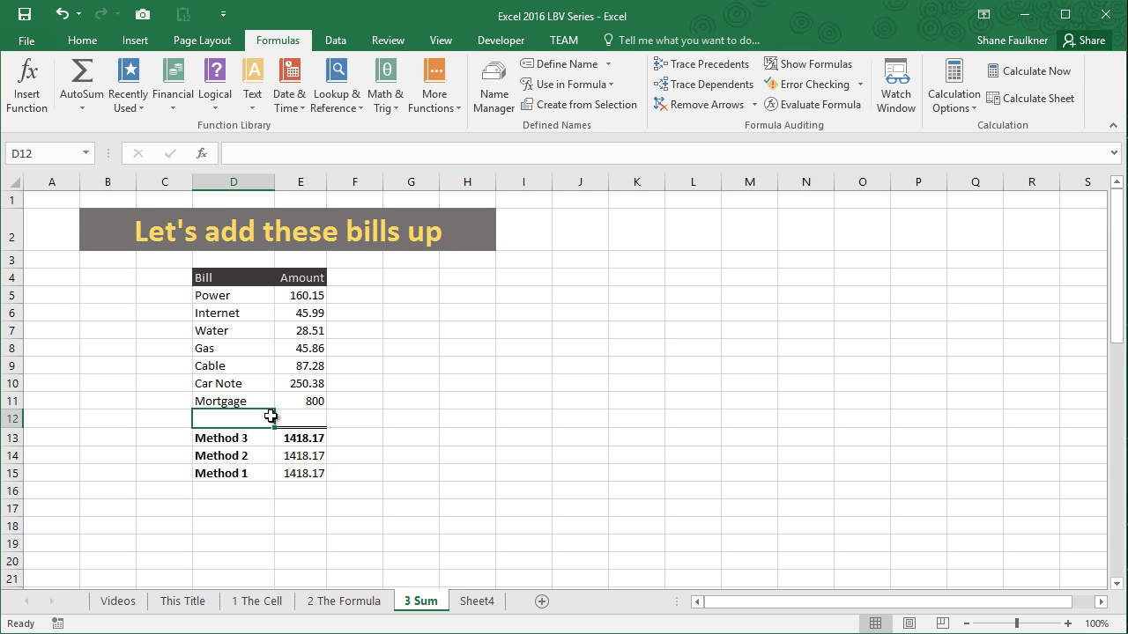
pyautogui.write('C')
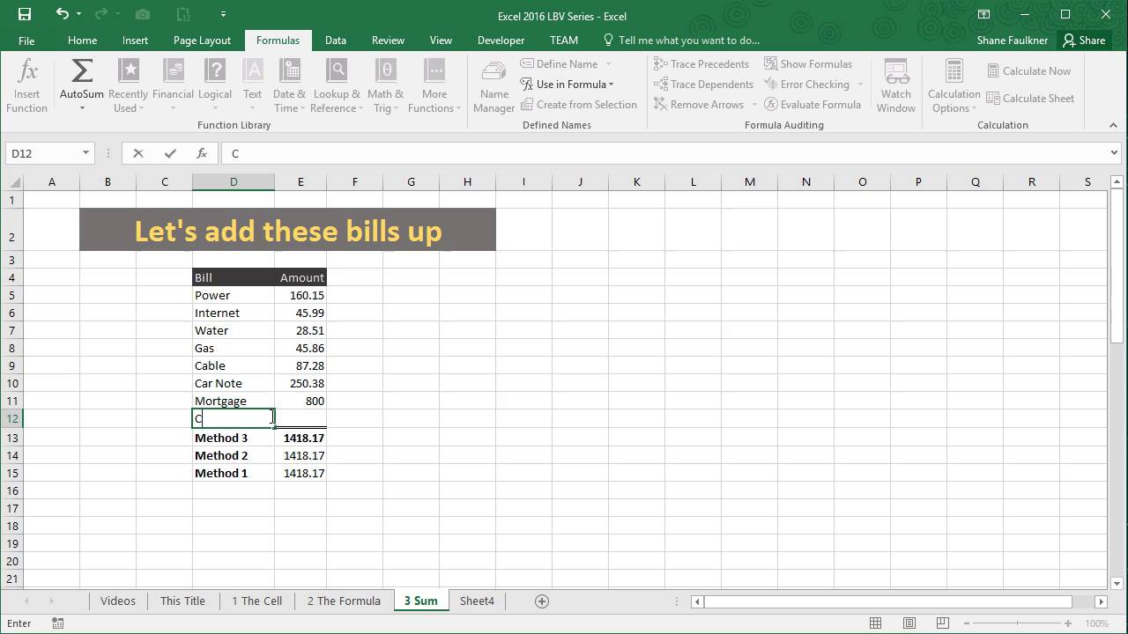
pyautogui.write('ell Phone')
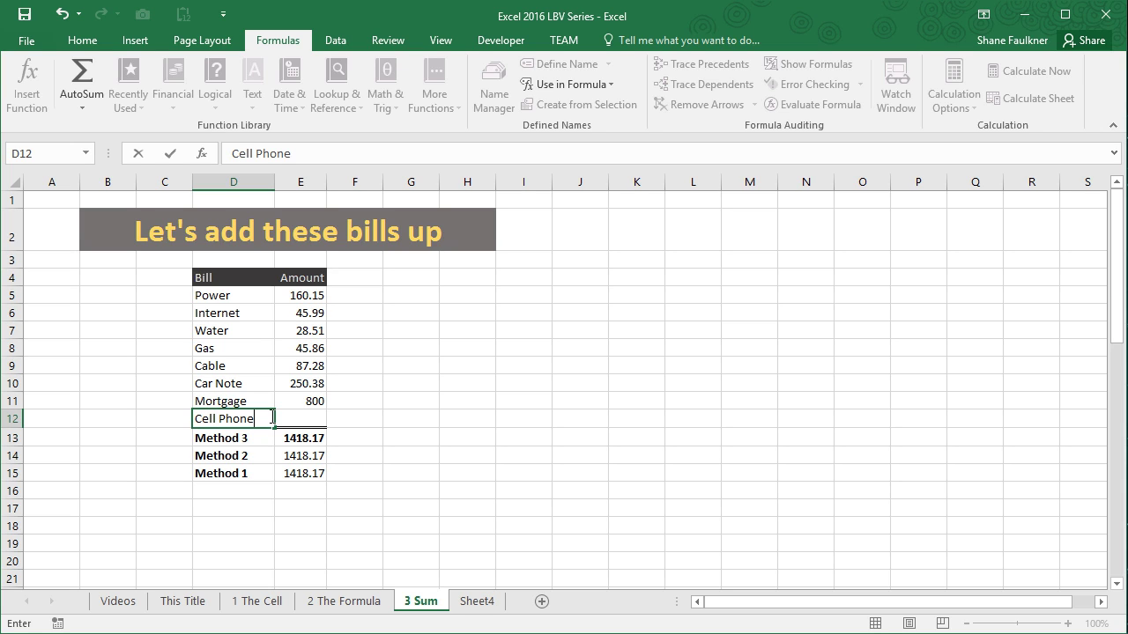
pyautogui.hotkey('ctrl', 'Return')
pyautogui.press('Right')
pyautogui.write('95')
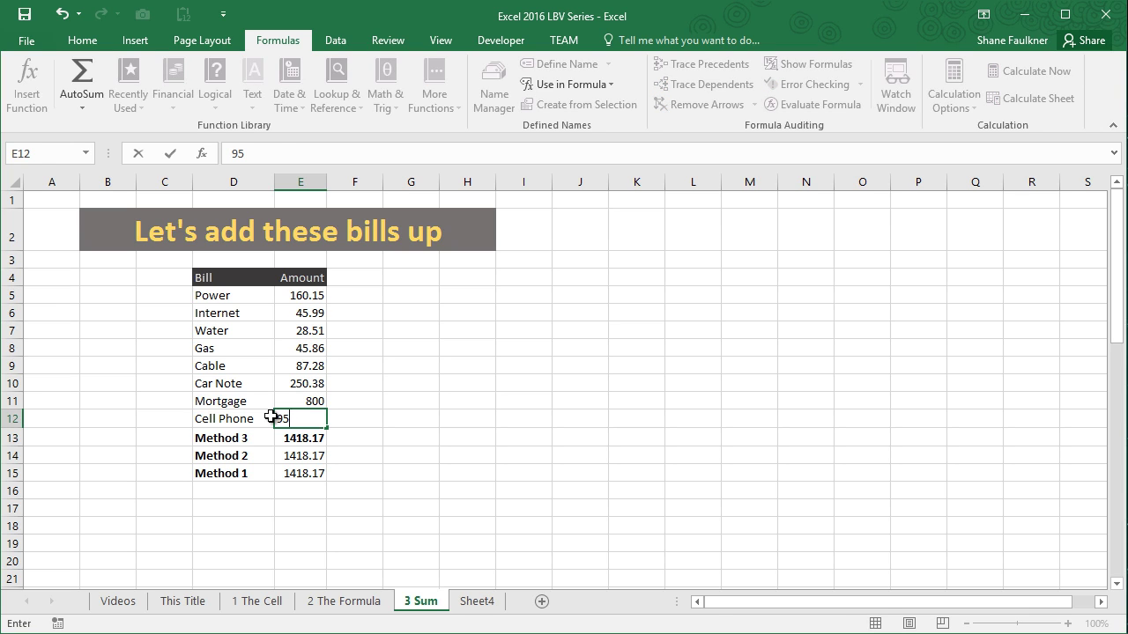
pyautogui.press('Return')
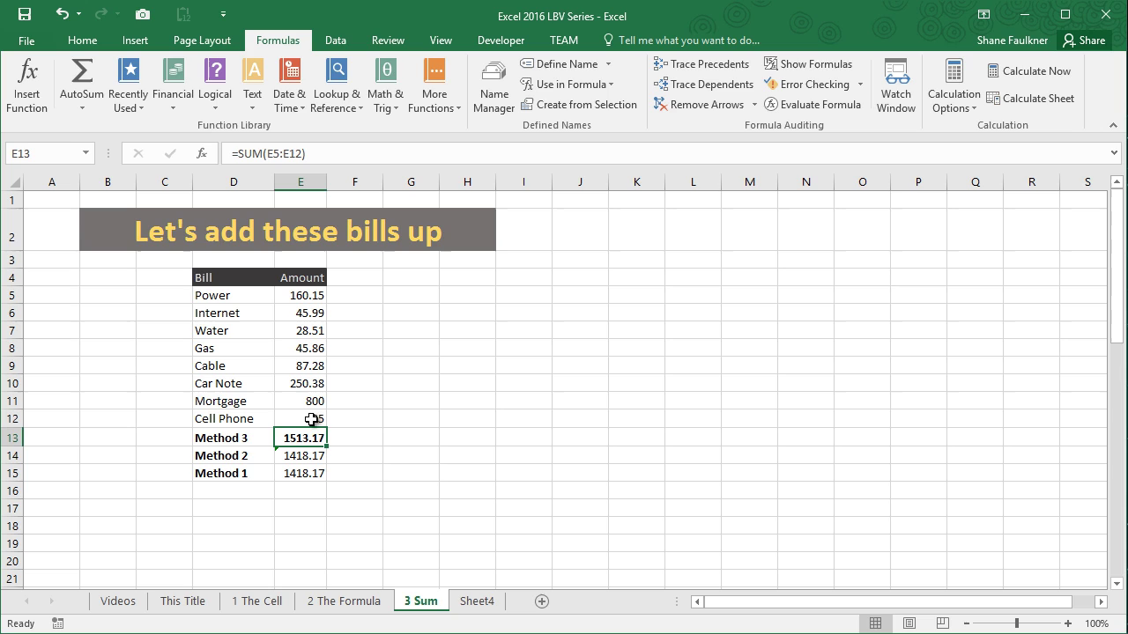
# - Append +E12 to the Method 1 formula in E15 so it returns 1513.17
pyautogui.click(300, 457)
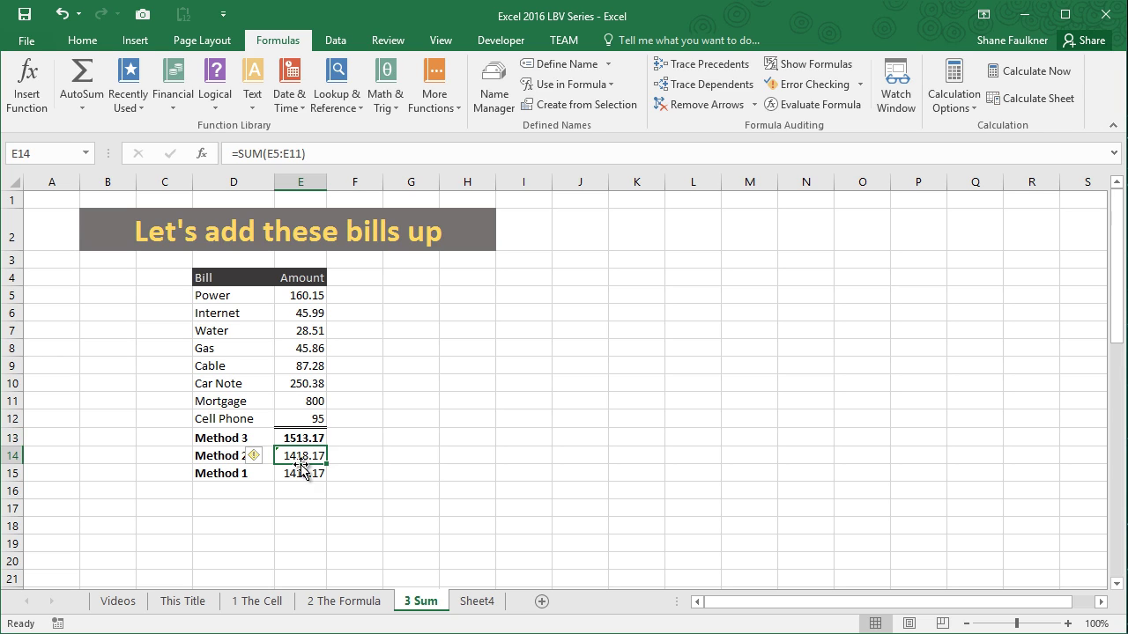
pyautogui.click(298, 472)
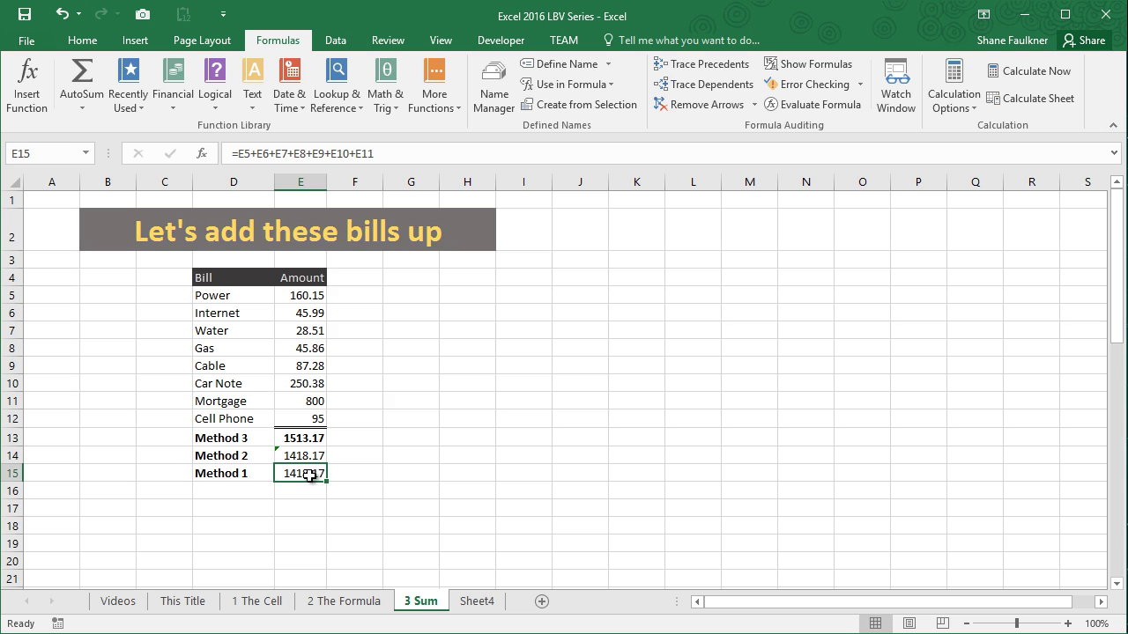
pyautogui.click(402, 154)
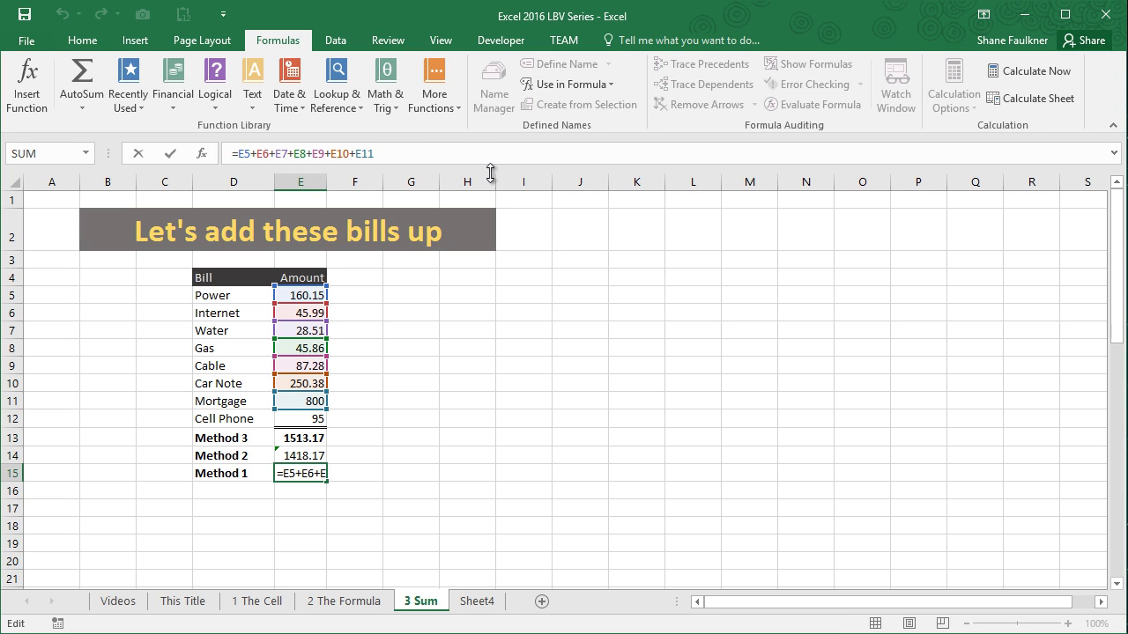
pyautogui.write('+')
pyautogui.click(315, 422)
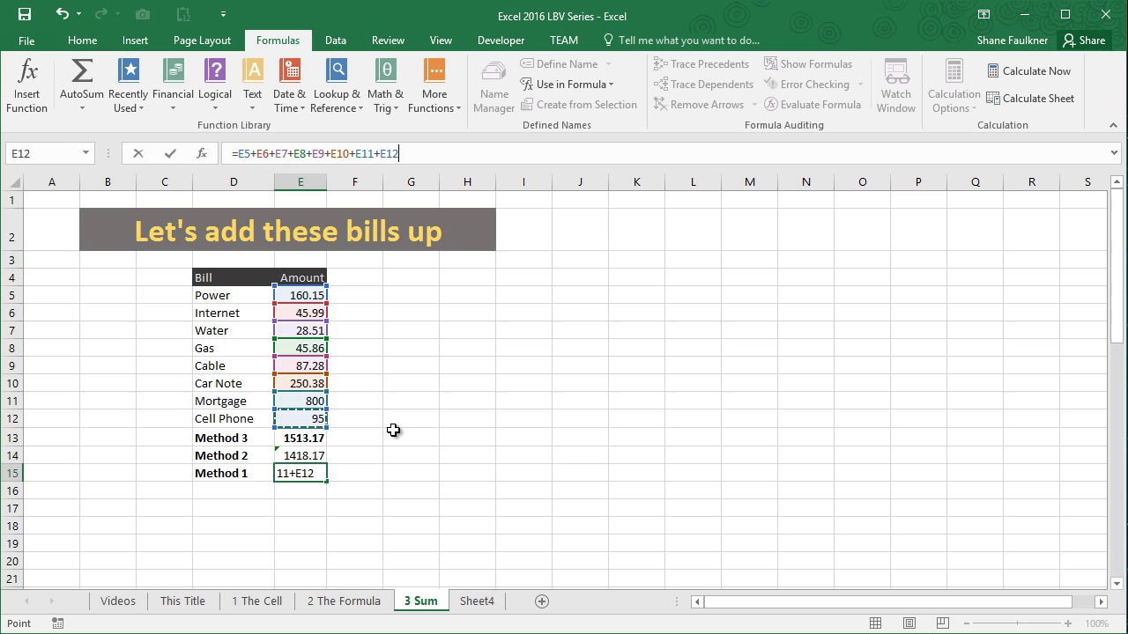
pyautogui.press('Return')
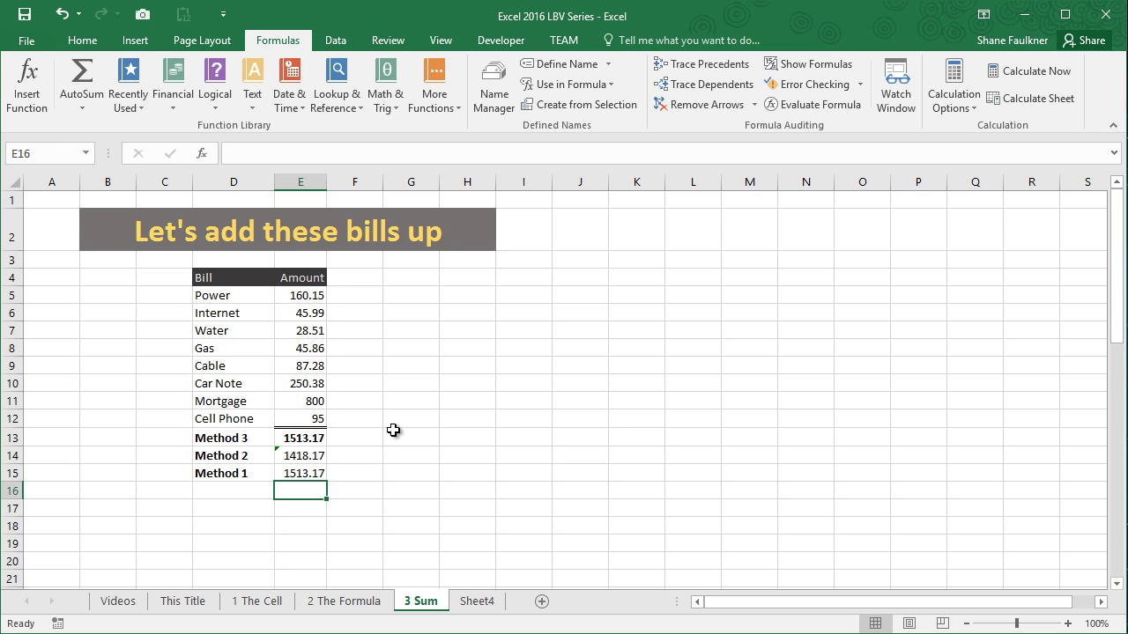
pyautogui.click(307, 459)
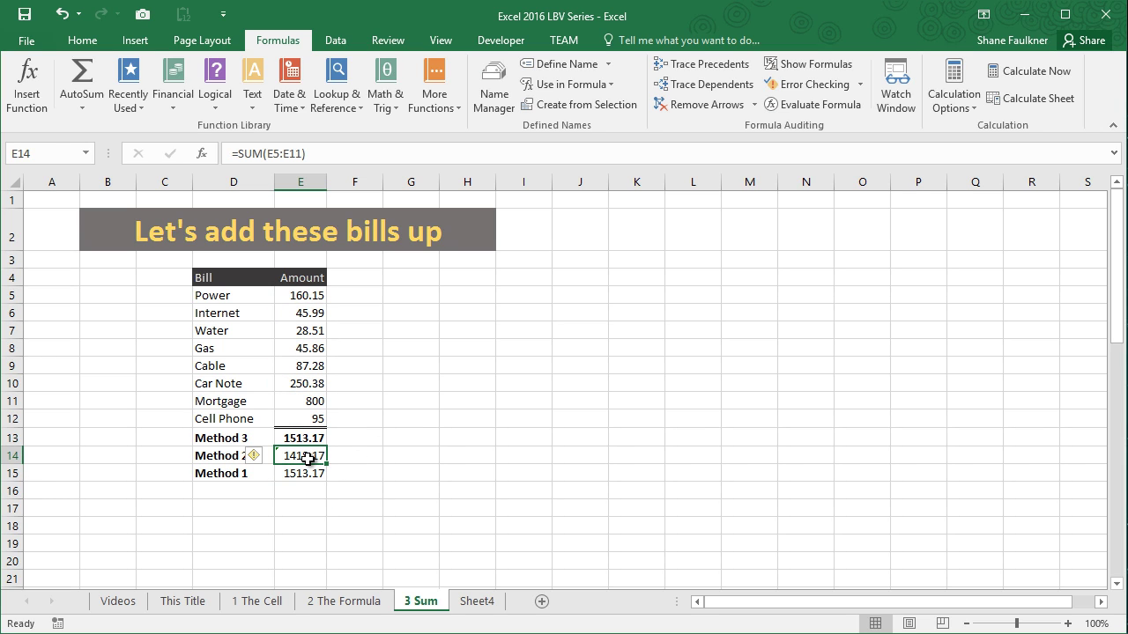
# - Change the Method 2 formula in E14 to =SUM(E5:E12), returning 1513.17
pyautogui.doubleClick(307, 459)
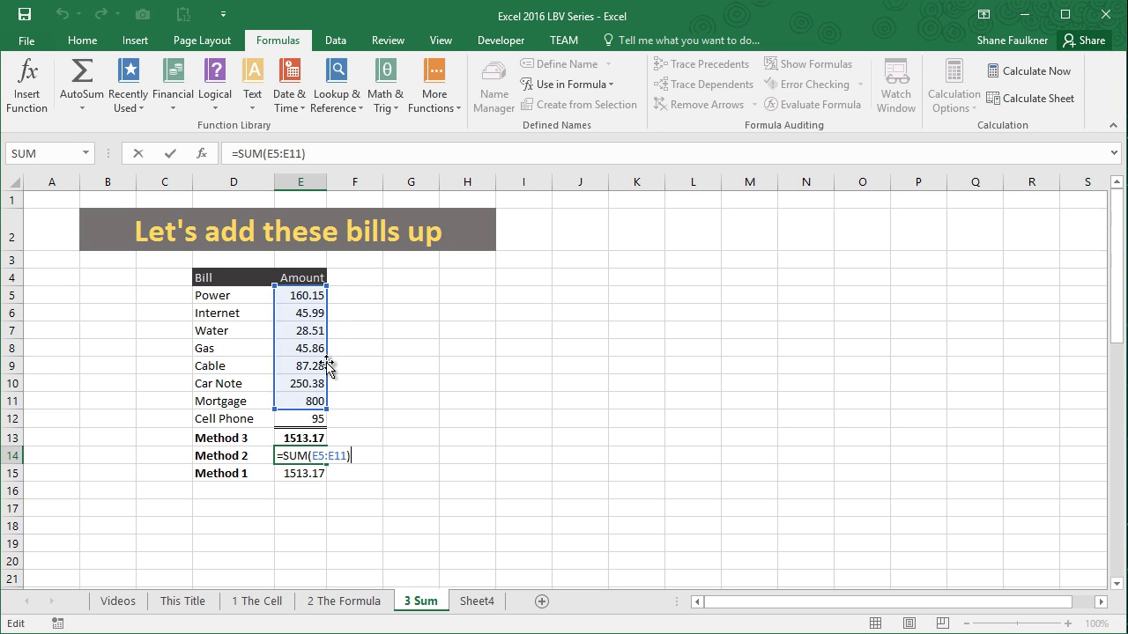
pyautogui.moveTo(326, 411); pyautogui.dragTo(326, 407)
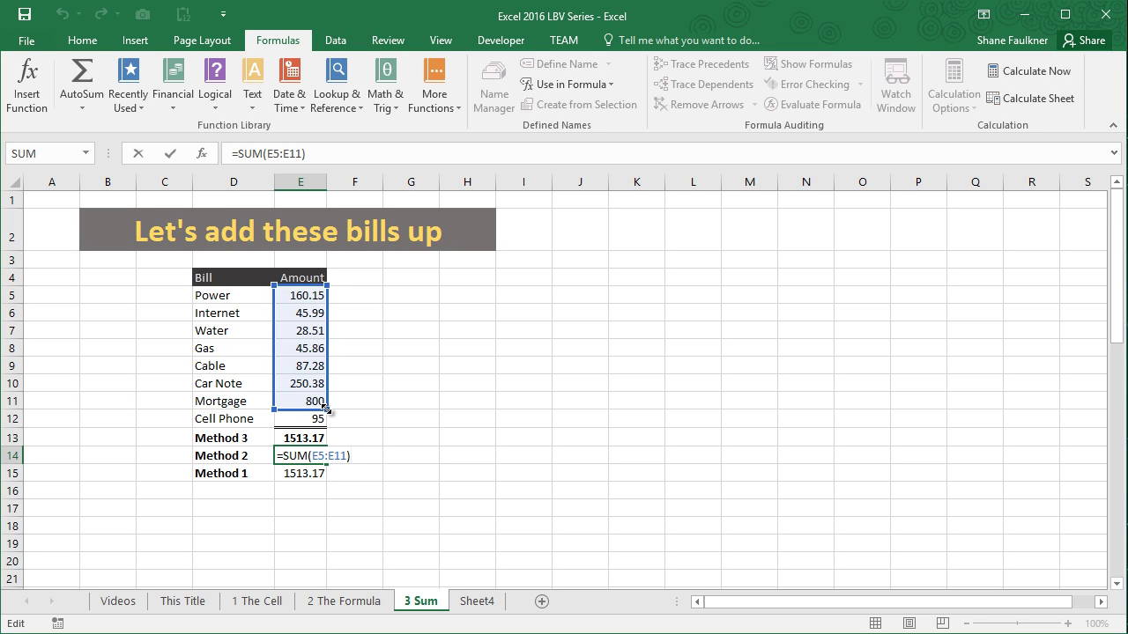
pyautogui.moveTo(326, 407); pyautogui.dragTo(325, 423)
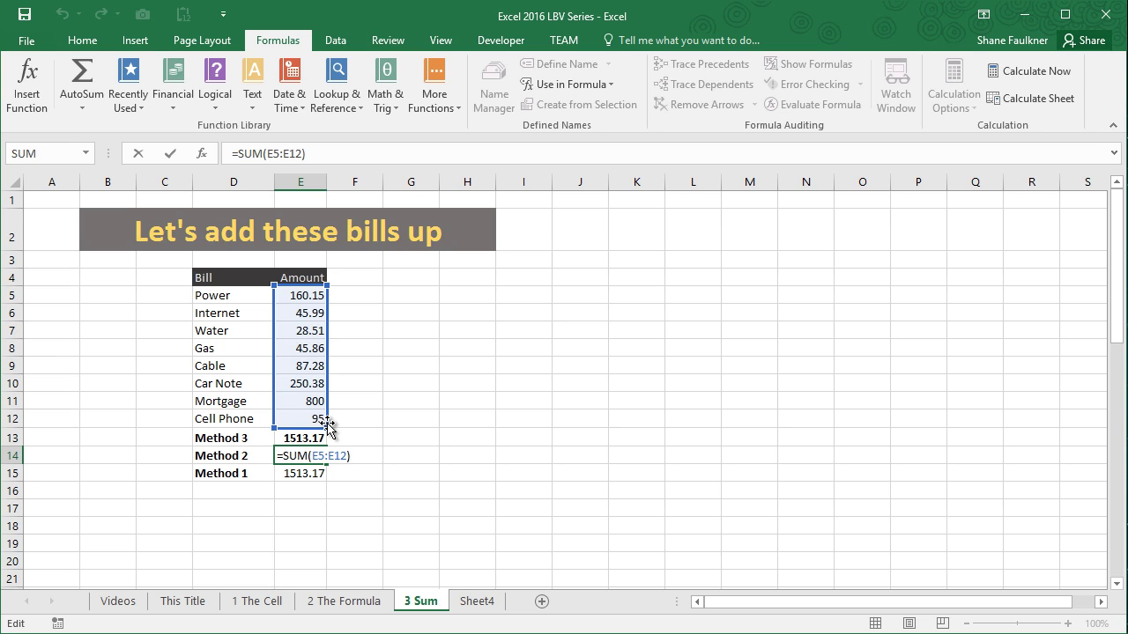
pyautogui.press('Return')
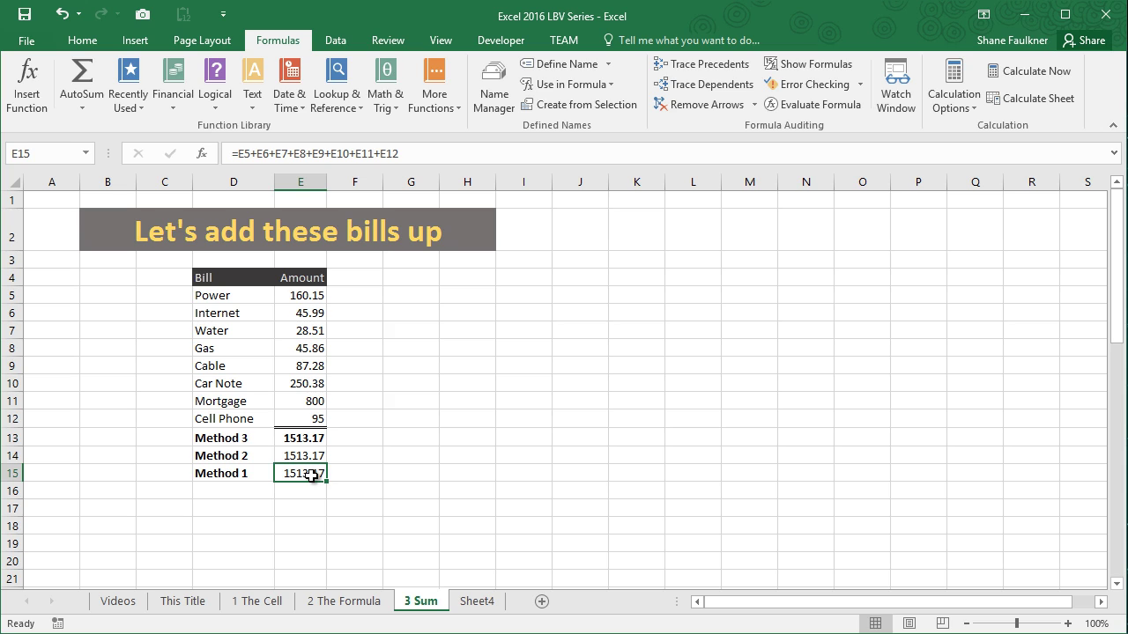
# - Scroll to the Home Work table and review the nine students' grades and the empty Total and Class Average cells
pyautogui.scroll(-8, 352, 475)
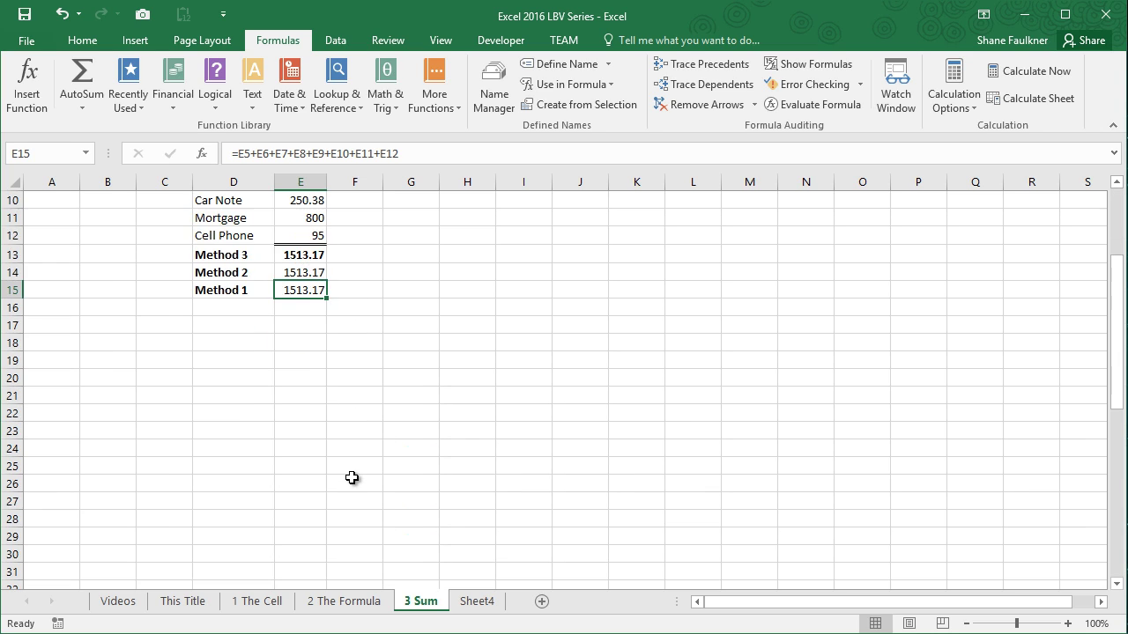
pyautogui.scroll(-3, 352, 478)
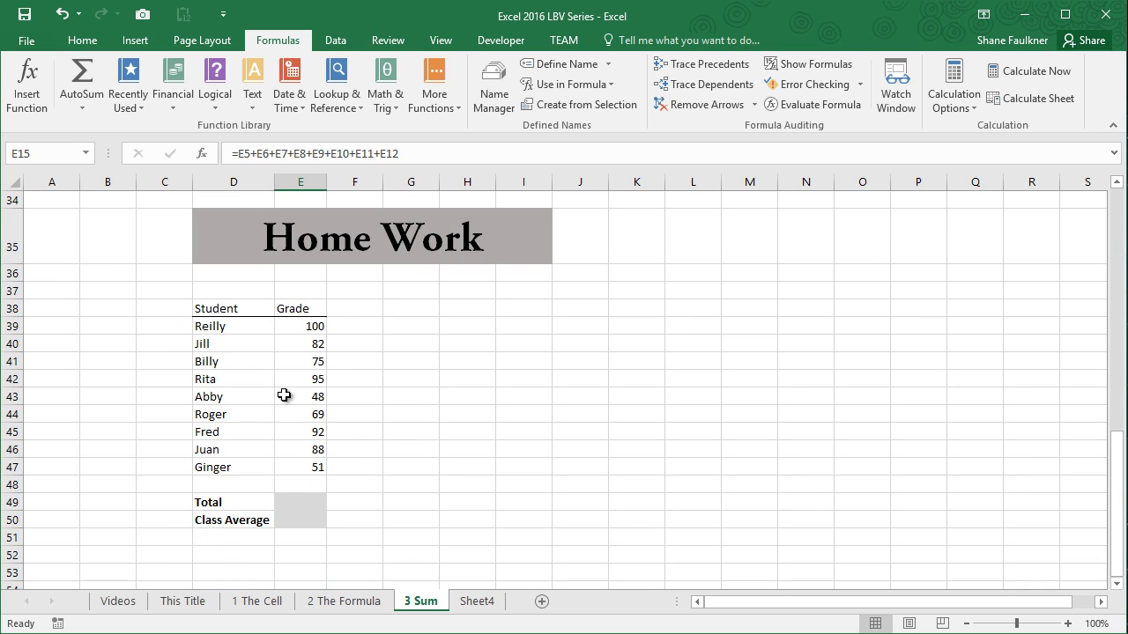
pyautogui.click(232, 327)
pyautogui.moveTo(232, 327); pyautogui.dragTo(232, 465)
pyautogui.moveTo(308, 326); pyautogui.dragTo(319, 470)
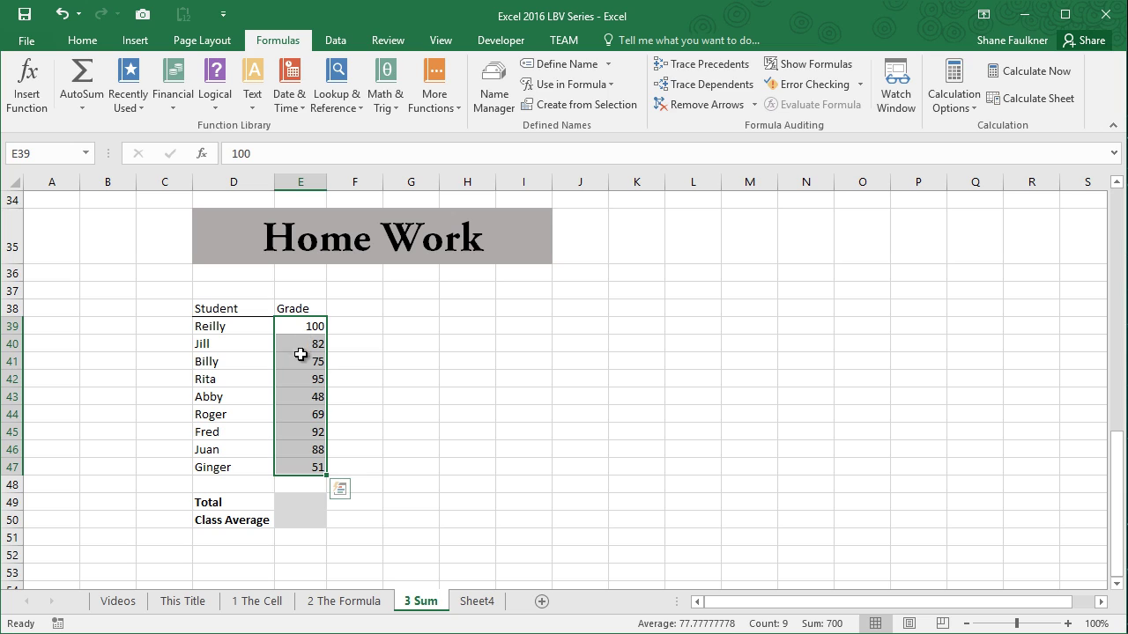
pyautogui.click(301, 498)
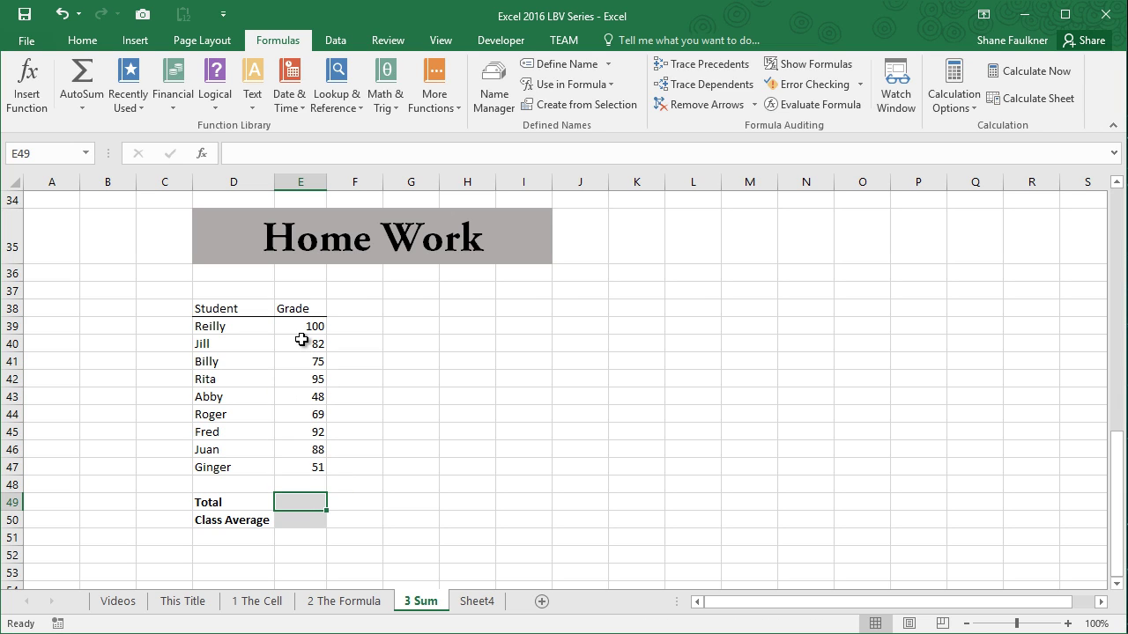
pyautogui.click(313, 516)
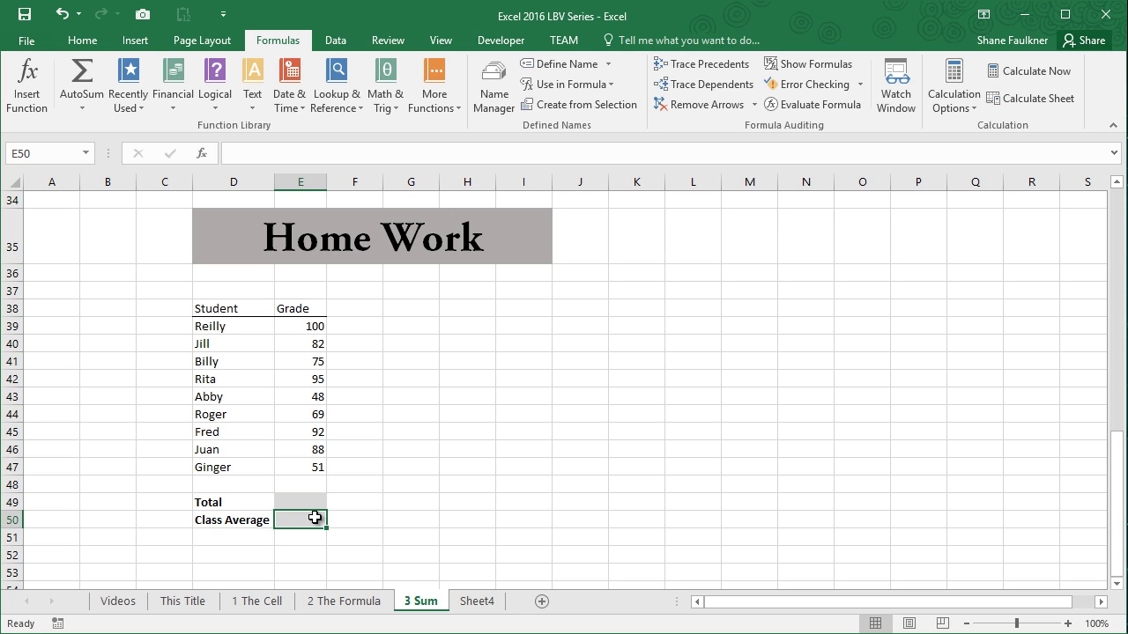